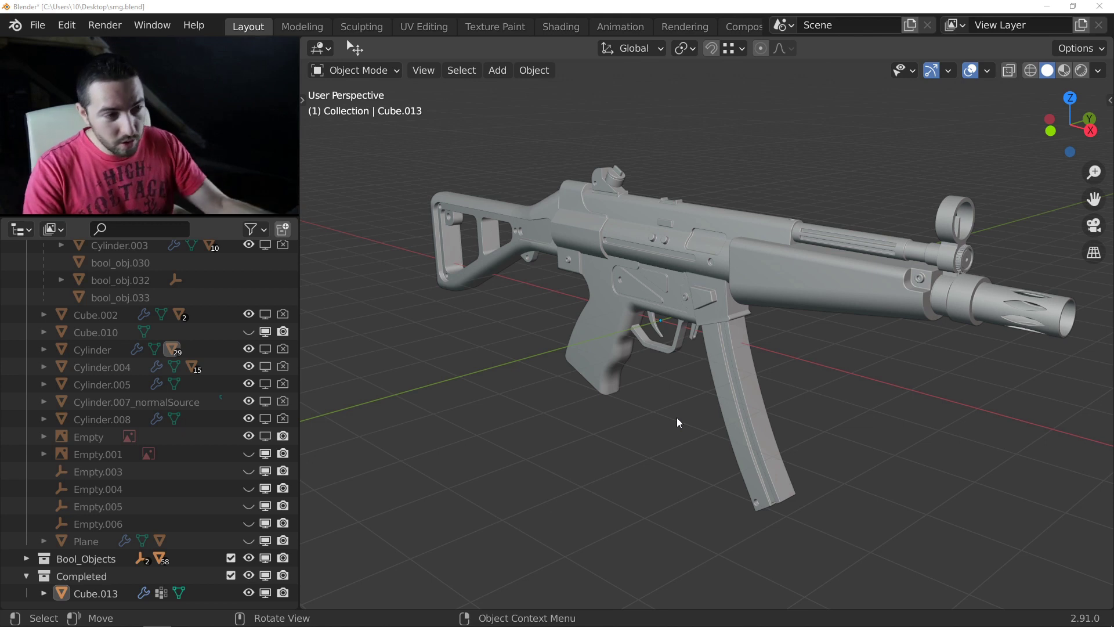
Step: Select the finished gun and inspect its muzzle flash hider up close
left_click(1039, 309)
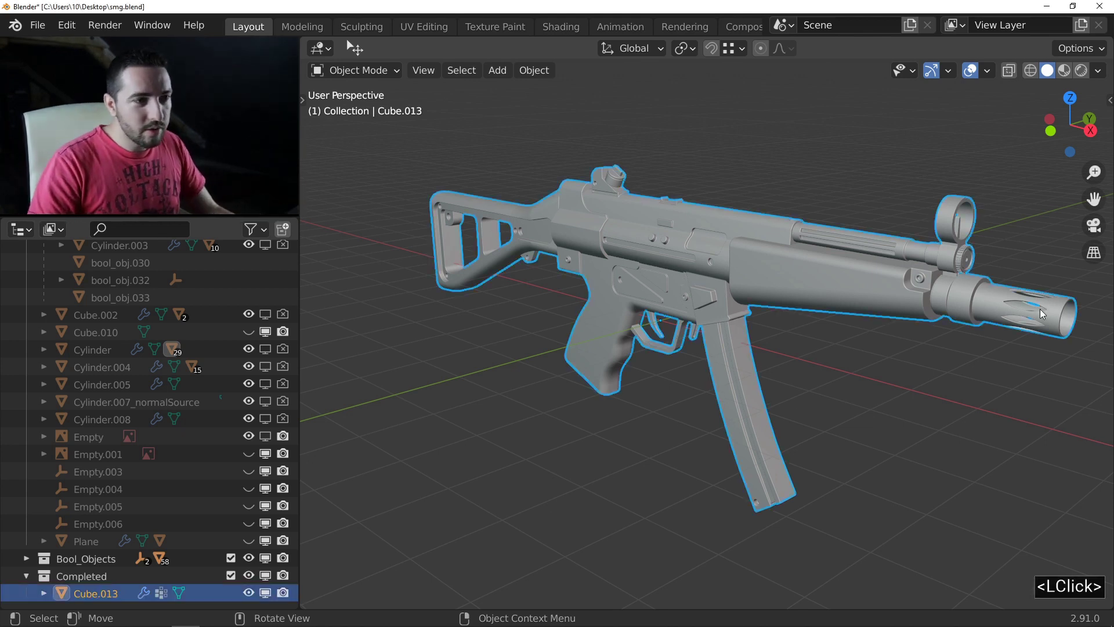
middle_click_drag(1047, 308, 1070, 271, "ctrl")
middle_click_drag(982, 292, 928, 297, "shift")
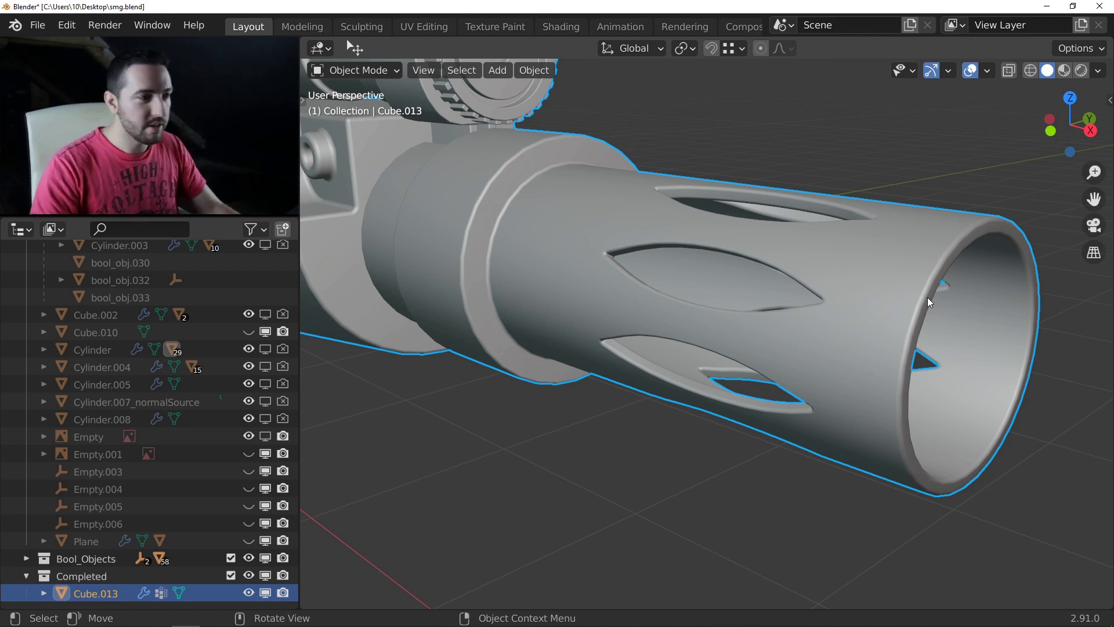
middle_click_drag(928, 297, 864, 290, "ctrl")
middle_click_drag(865, 290, 798, 284, "shift")
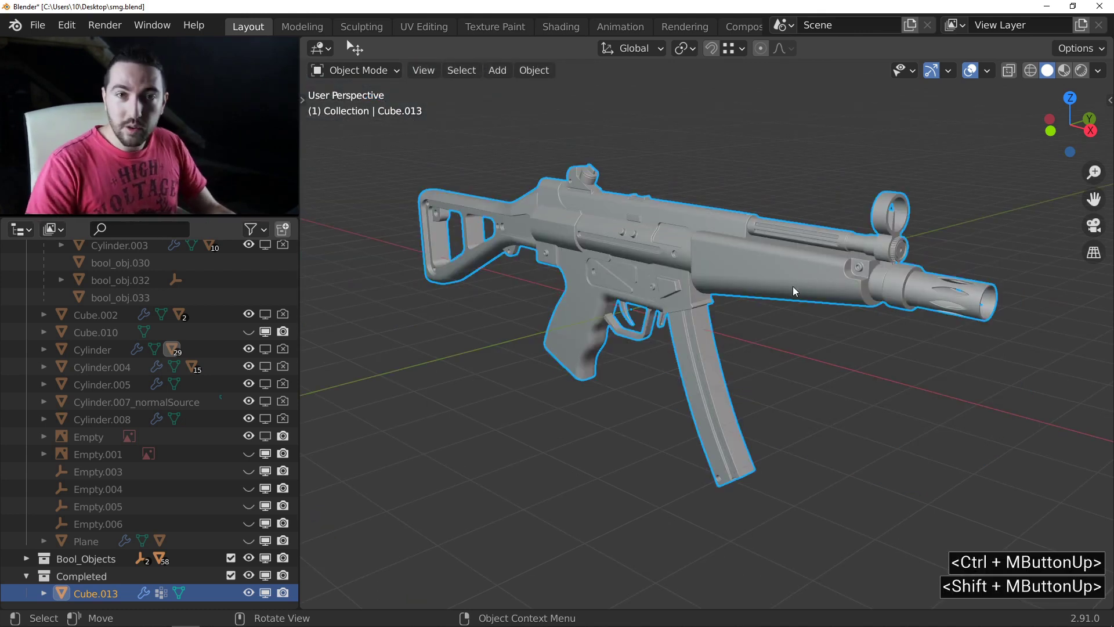
Step: Hide the gun (Cube.013) and show only the barrel cylinder Cylinder.001
left_click(249, 593)
scroll(162, 366, "up", 3)
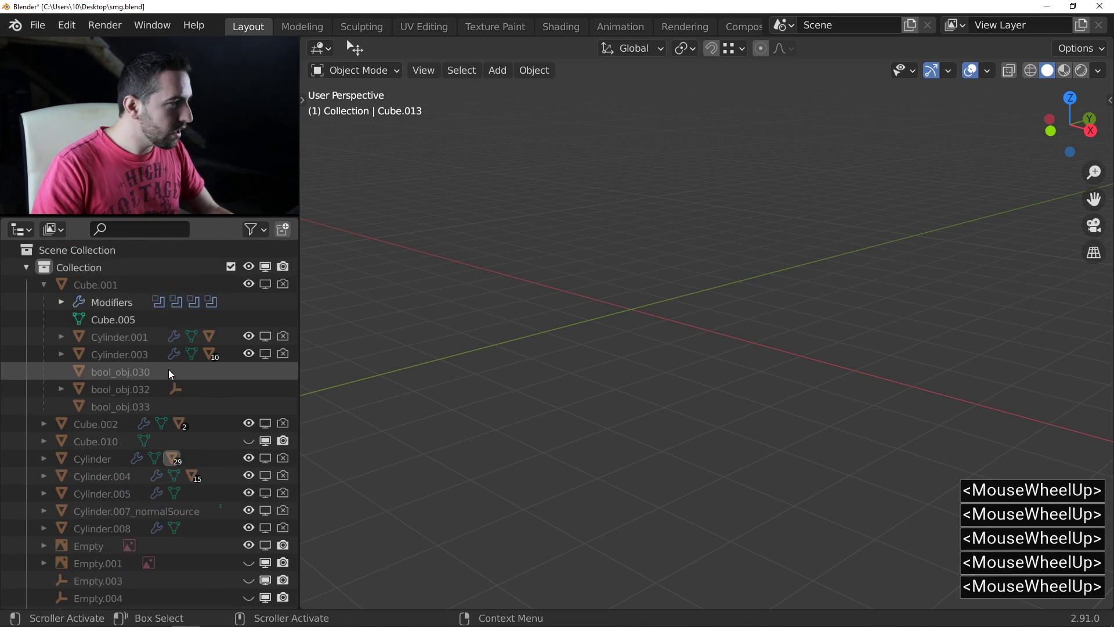
left_click(266, 354)
left_click(265, 354)
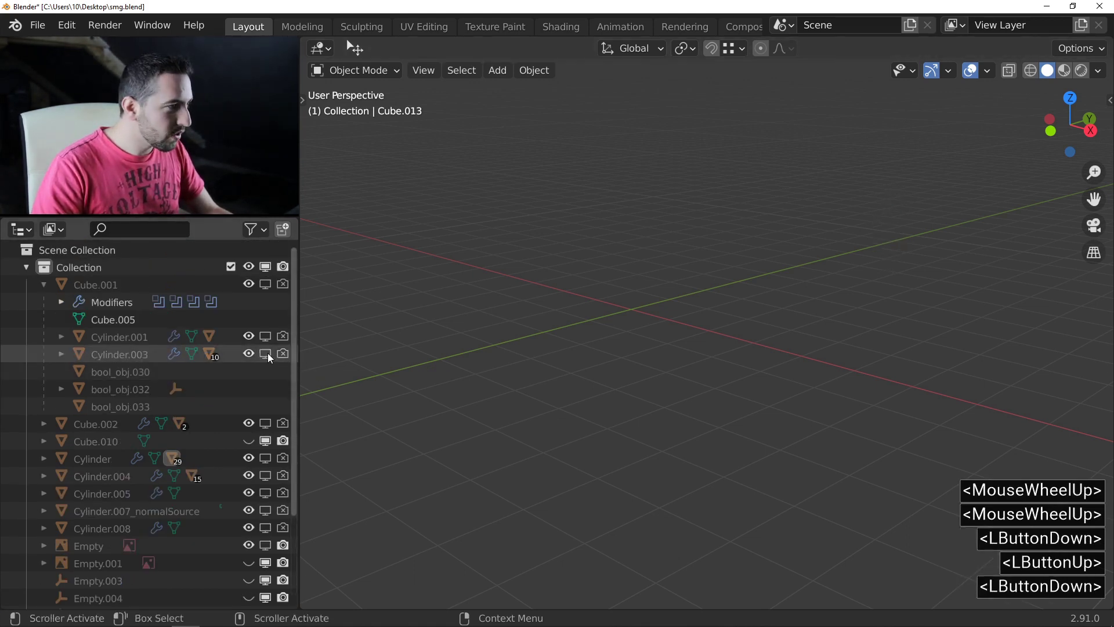
left_click(265, 336)
Step: Select the barrel cylinder and start a Fluent Cut/Add on it
middle_click_drag(952, 291, 764, 305, "ctrl")
left_click(764, 306)
key("f")
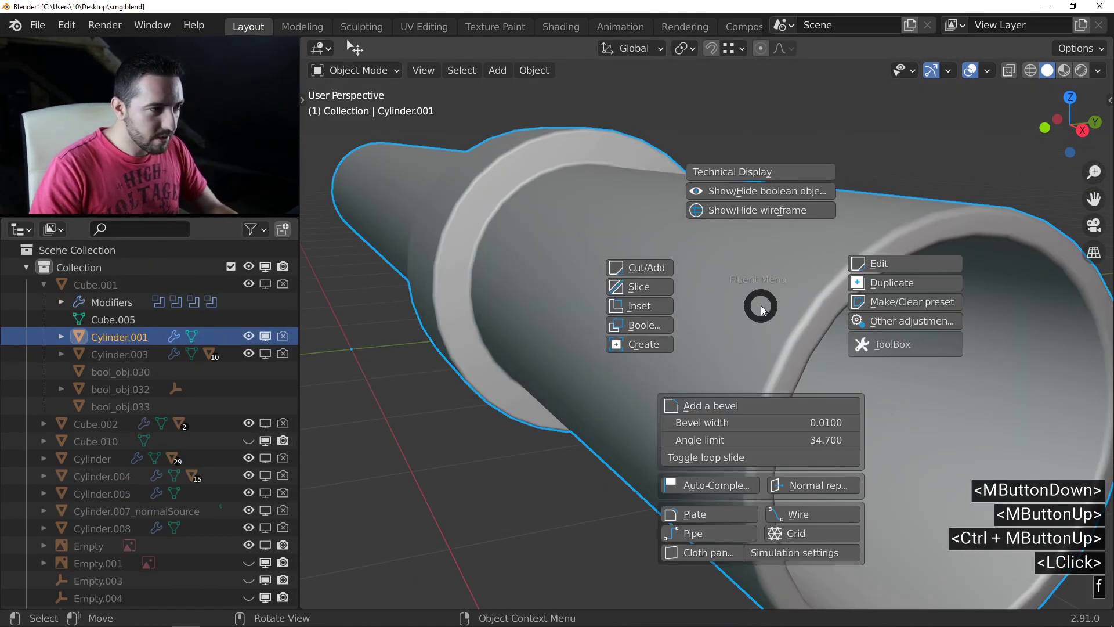
left_click(667, 266)
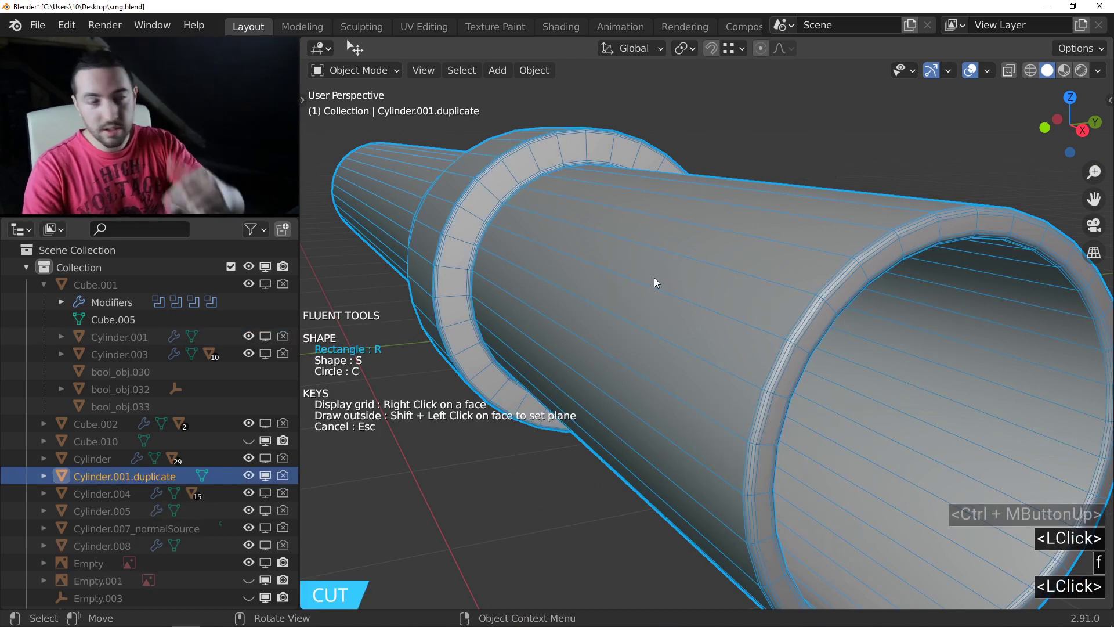
middle_click_drag(804, 298, 688, 260, "shift")
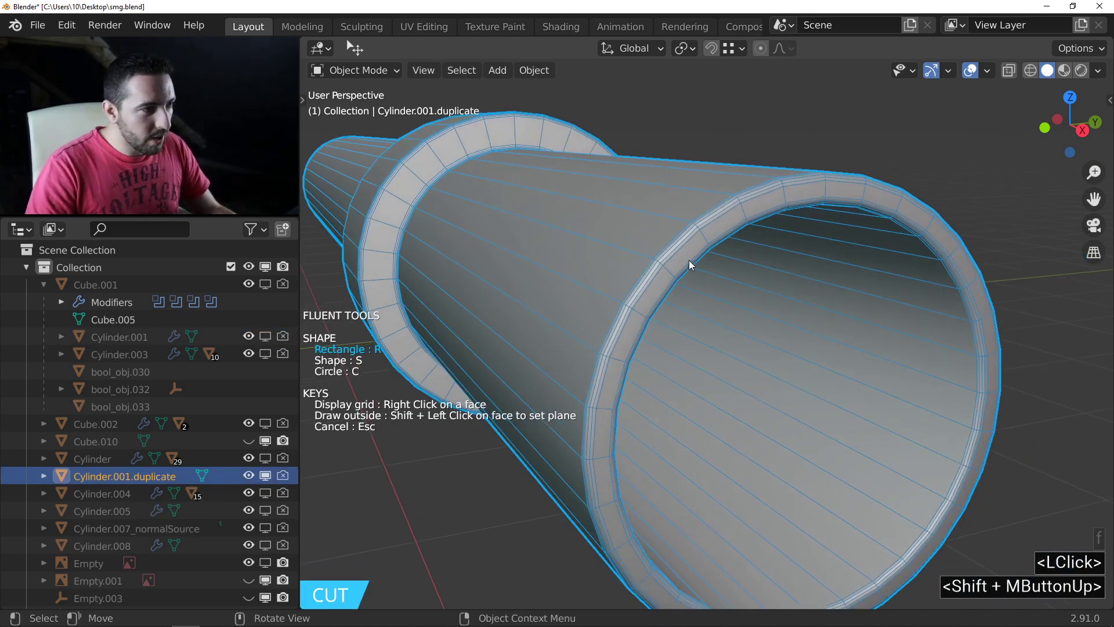
Step: Draw a centred square Fluent cutter on the barrel's end face and extrude it into the barrel
right_click(684, 256)
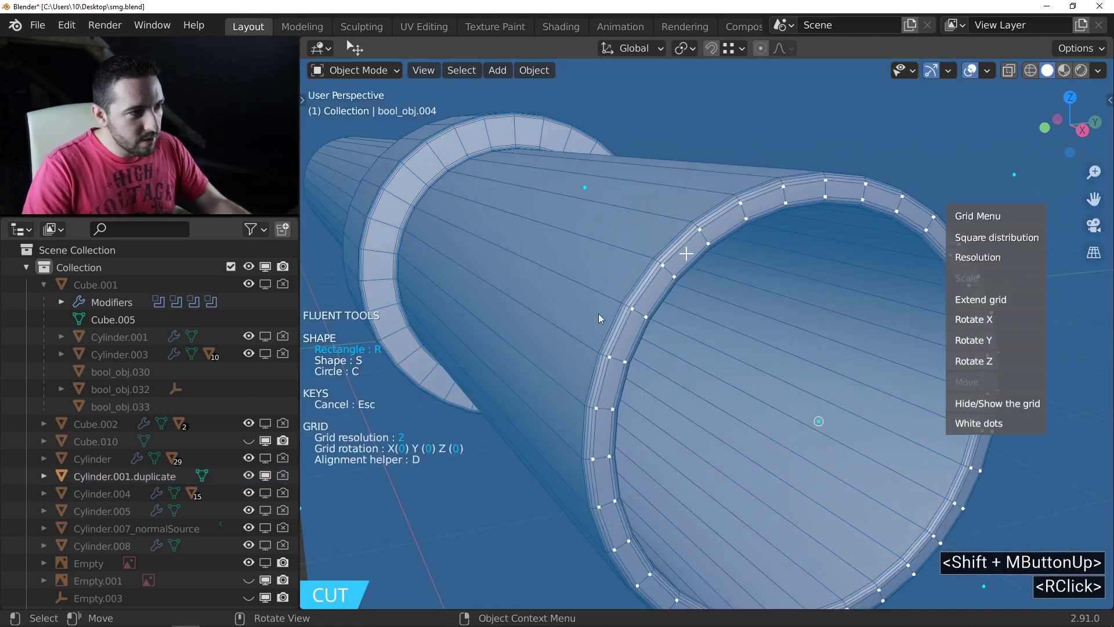
middle_click_drag(768, 343, 719, 346)
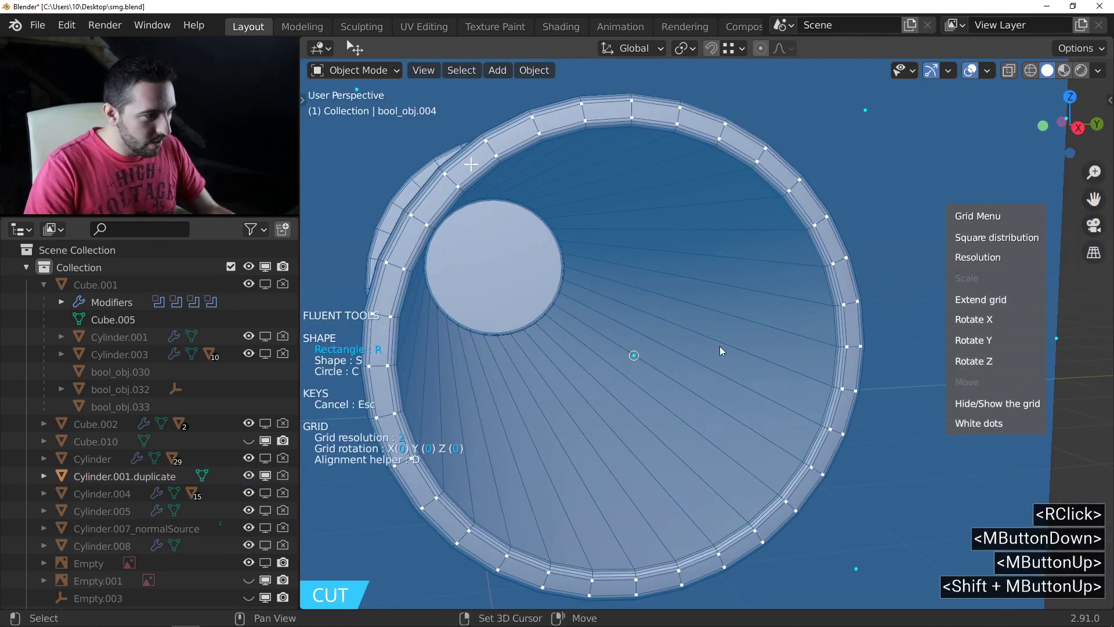
left_click(634, 357)
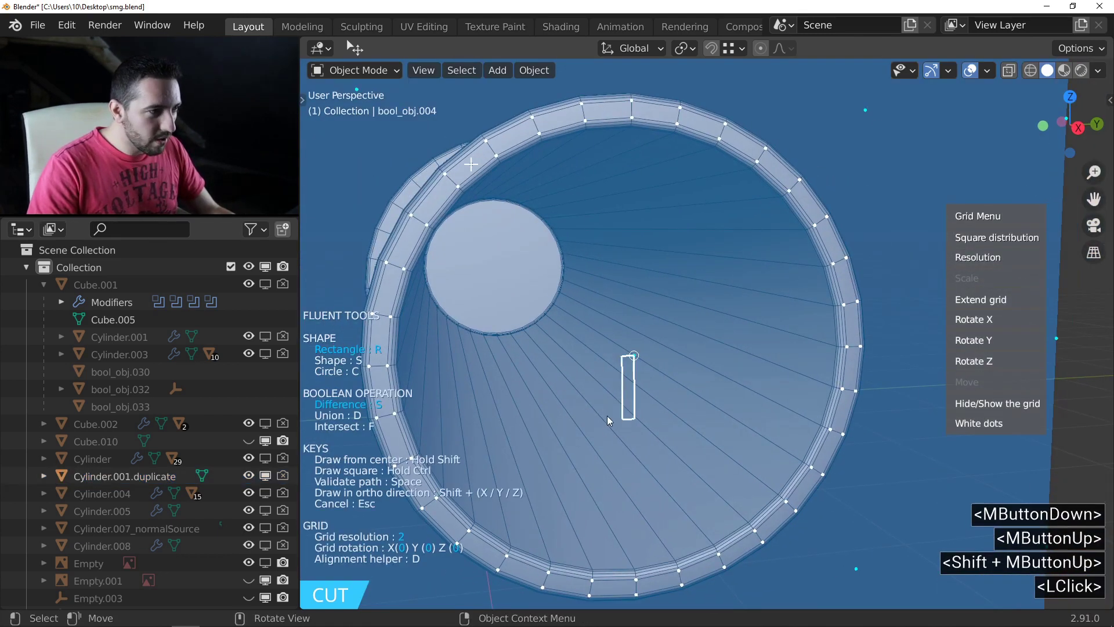
key("ctrl")
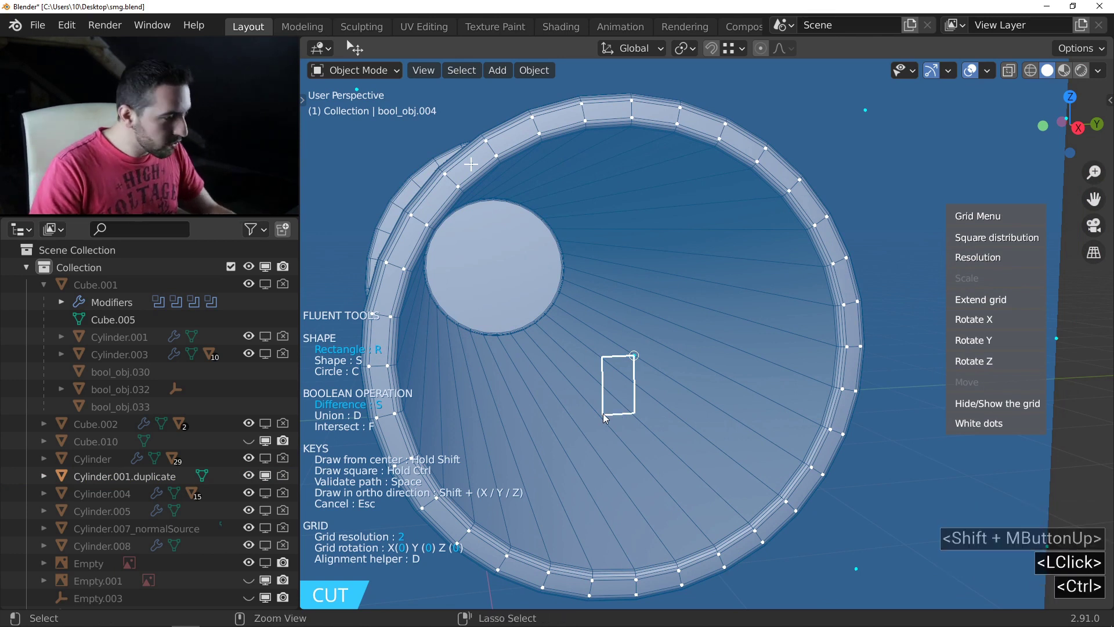
key("ctrl+shift")
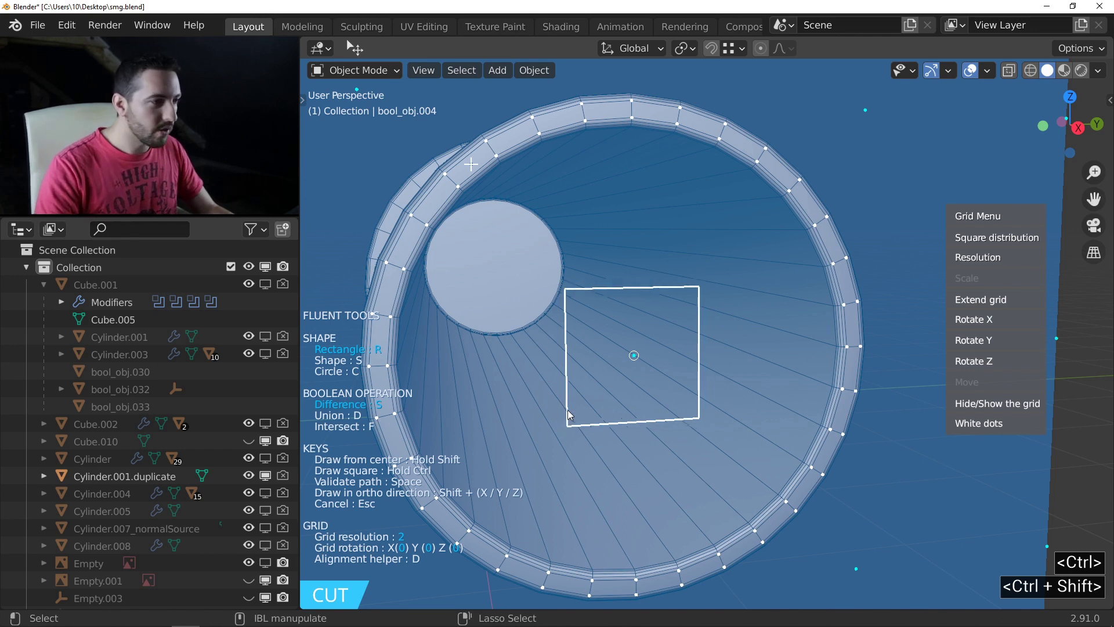
left_click(545, 440, "ctrl+shift")
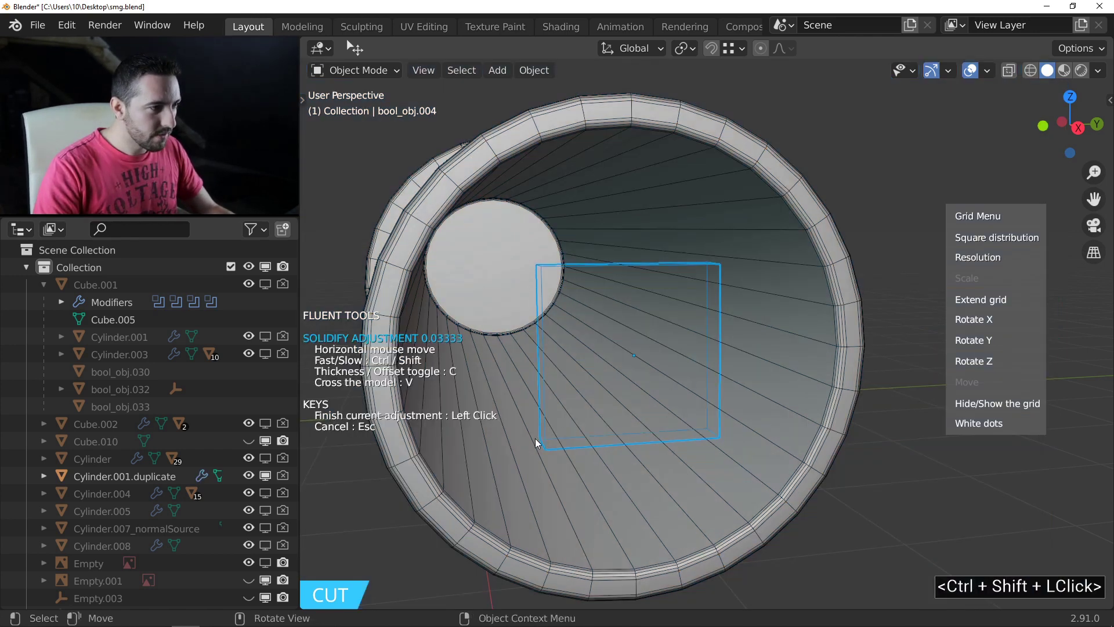
left_click(454, 422)
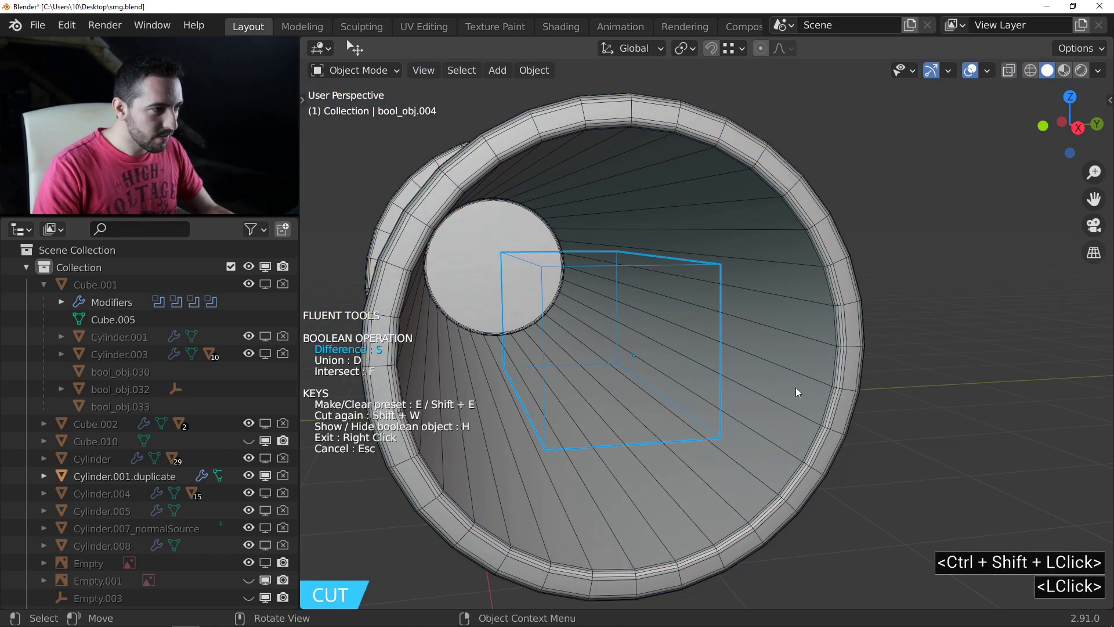
left_click(768, 329)
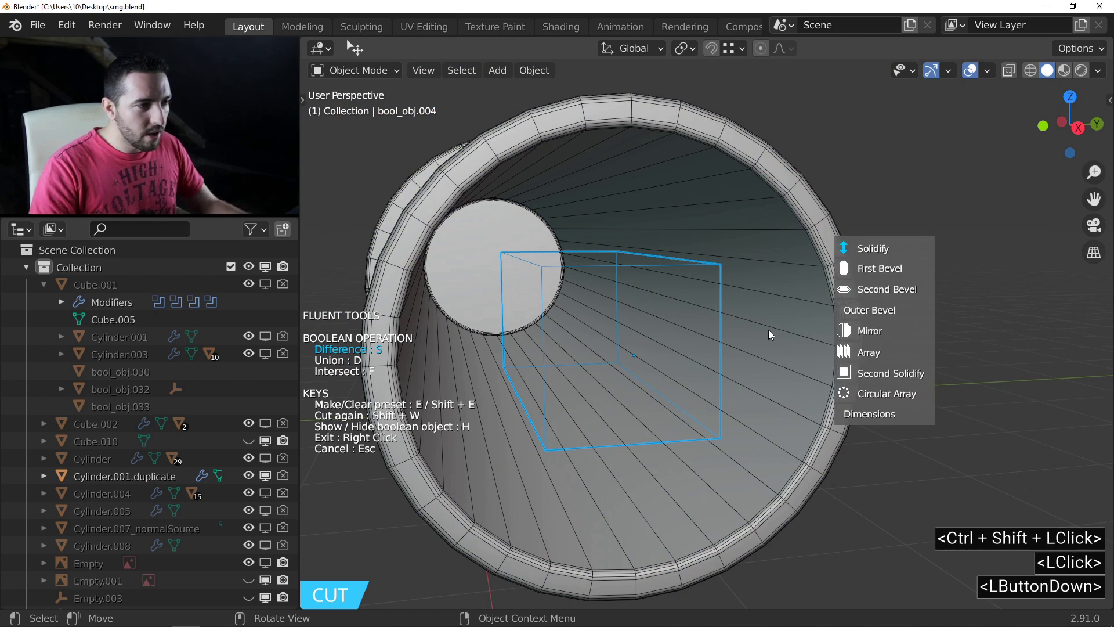
Step: Bevel two opposite corners of the square cutter by about 0.154 into a leaf shape
left_click(877, 270)
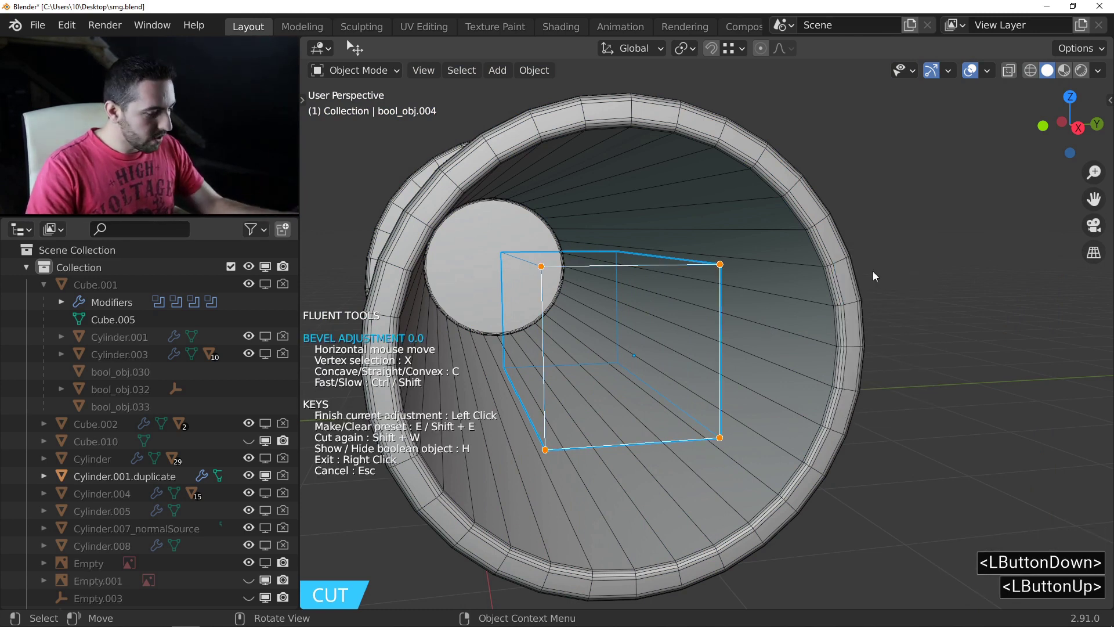
key("x")
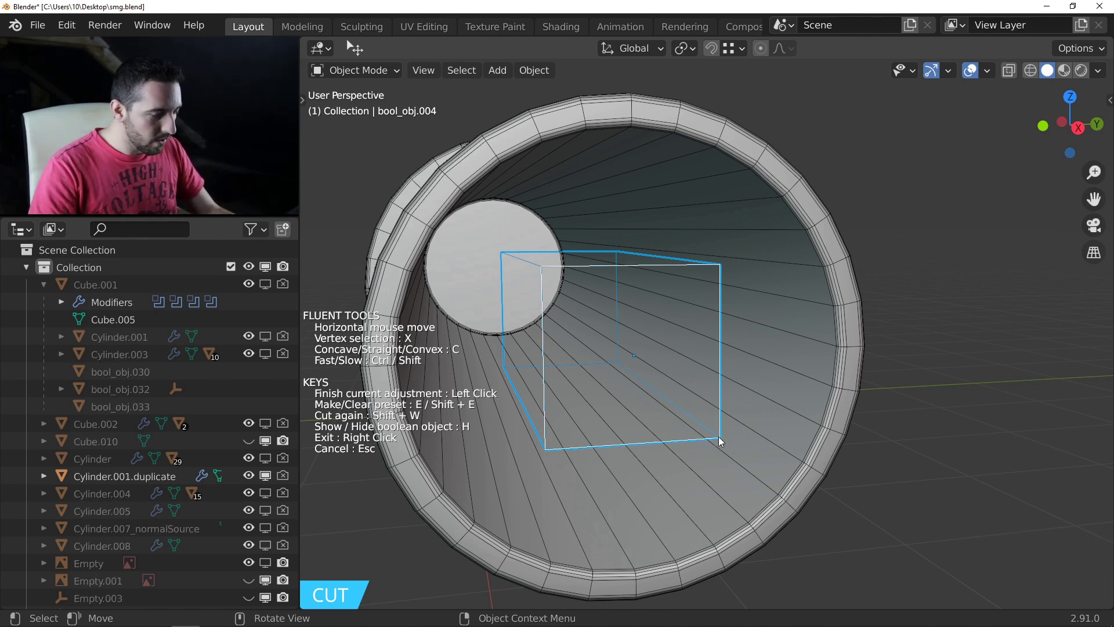
key("x")
key("x")
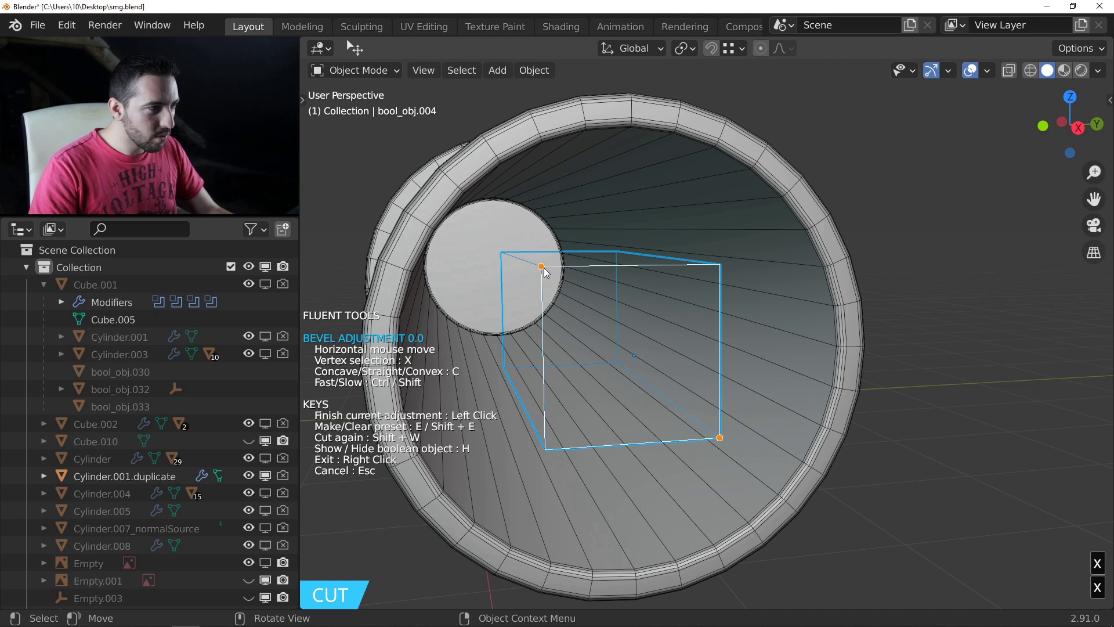
left_click(590, 299)
mouse_move(587, 301)
middle_mouse_down()
mouse_move(549, 283)
mouse_move(612, 299)
mouse_move(587, 305)
middle_mouse_up()
Step: Add a 4-element circular array to the leaf cutter, rotated 90° to notch the barrel's rim
left_click(781, 312)
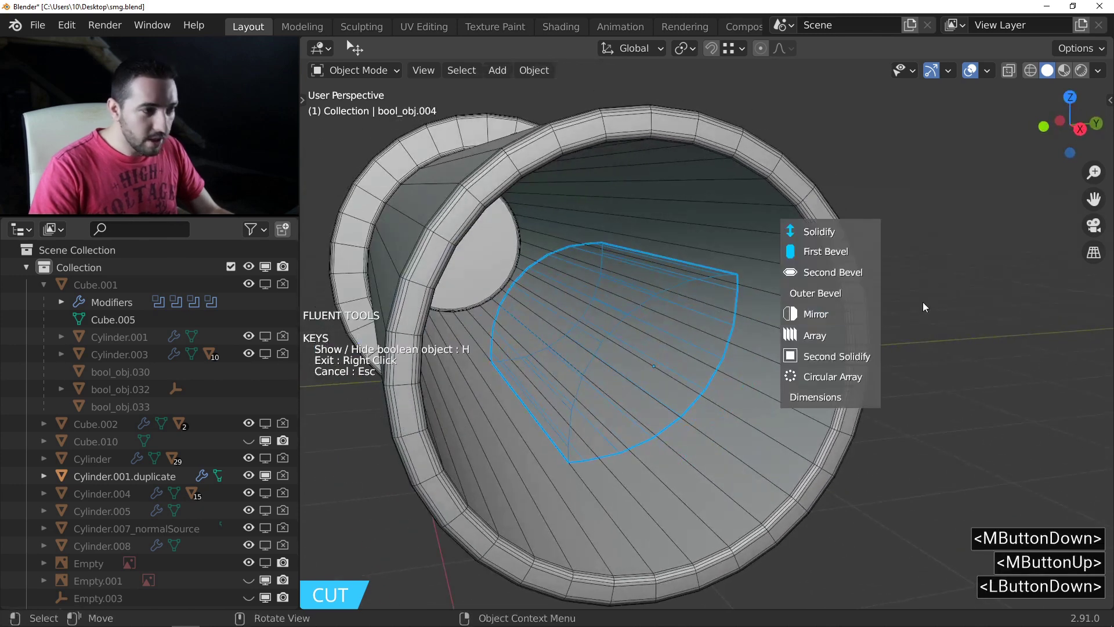
left_click(854, 377)
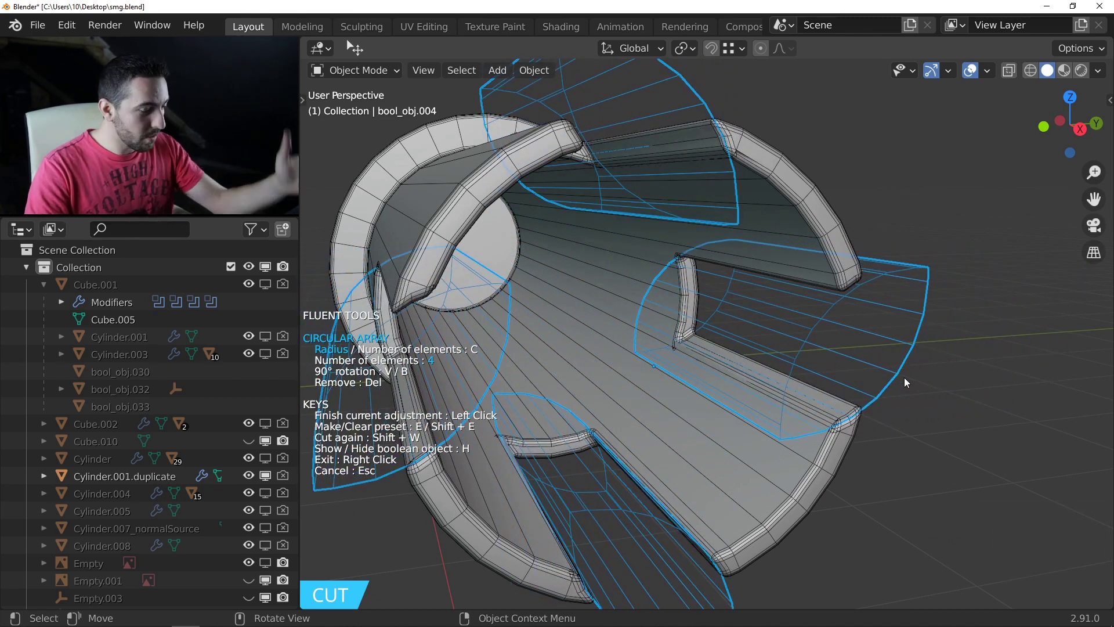
key("b")
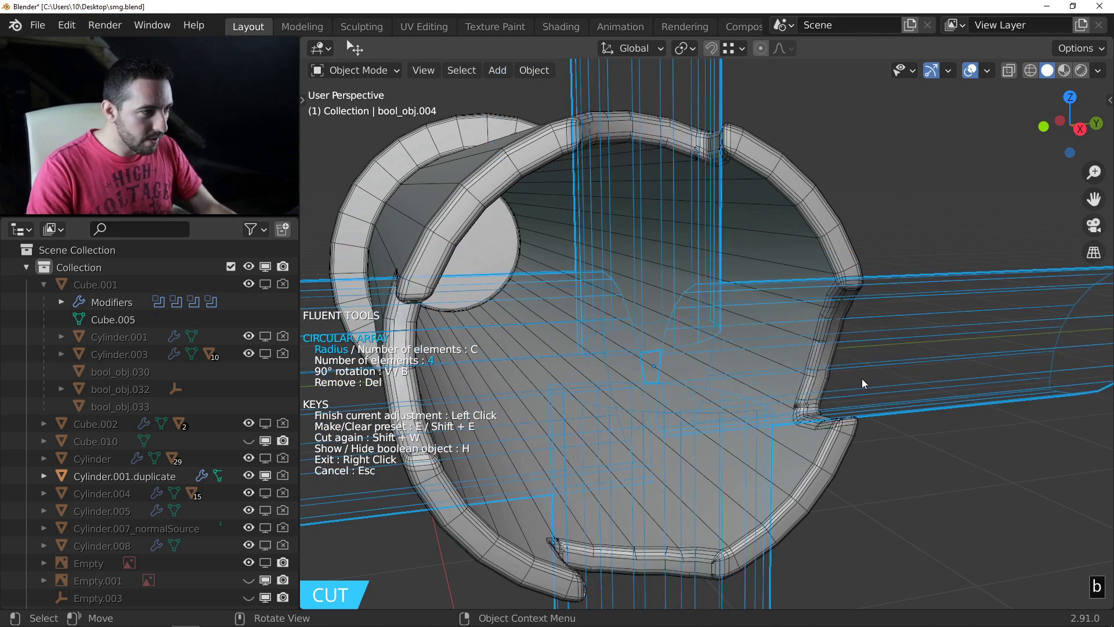
left_click(858, 379)
middle_click_drag(691, 330, 812, 346, "ctrl")
Step: Slide the arrayed cutters along global X so the leaf holes pierce the barrel's side wall
key("g")
key("x")
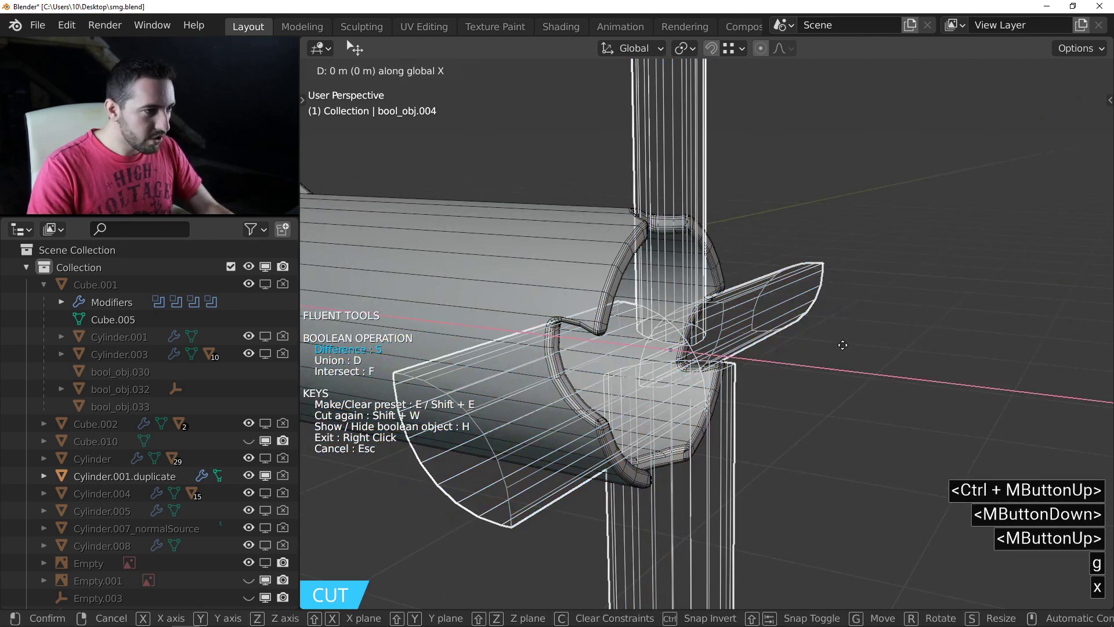
left_click(622, 342)
middle_click_drag(622, 343, 740, 314, "shift")
middle_click_drag(740, 314, 671, 315, "shift")
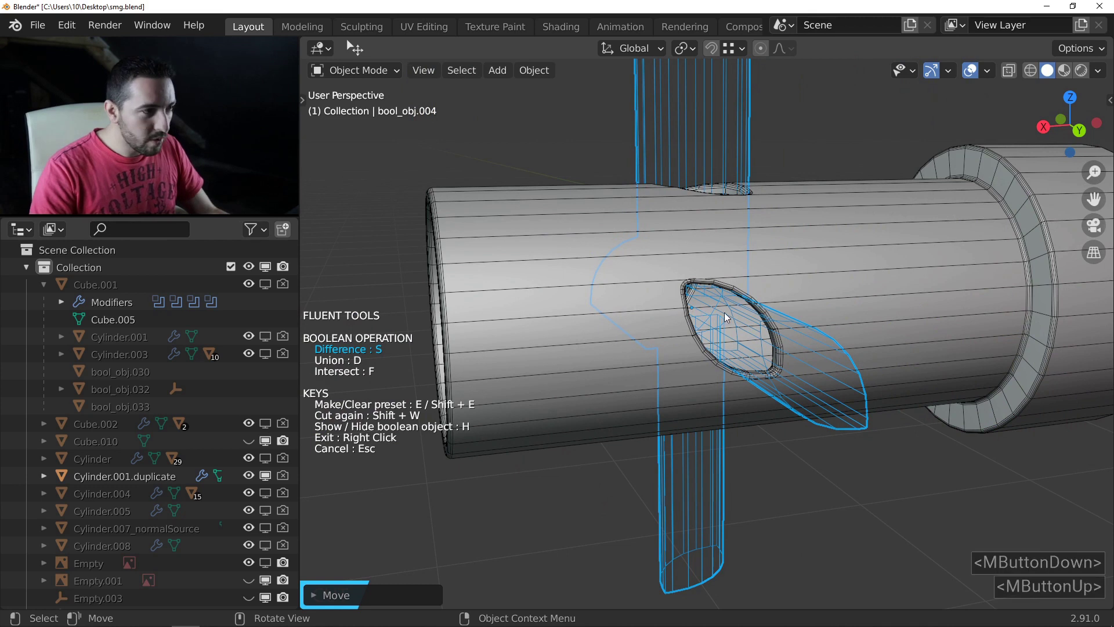
key("Tab")
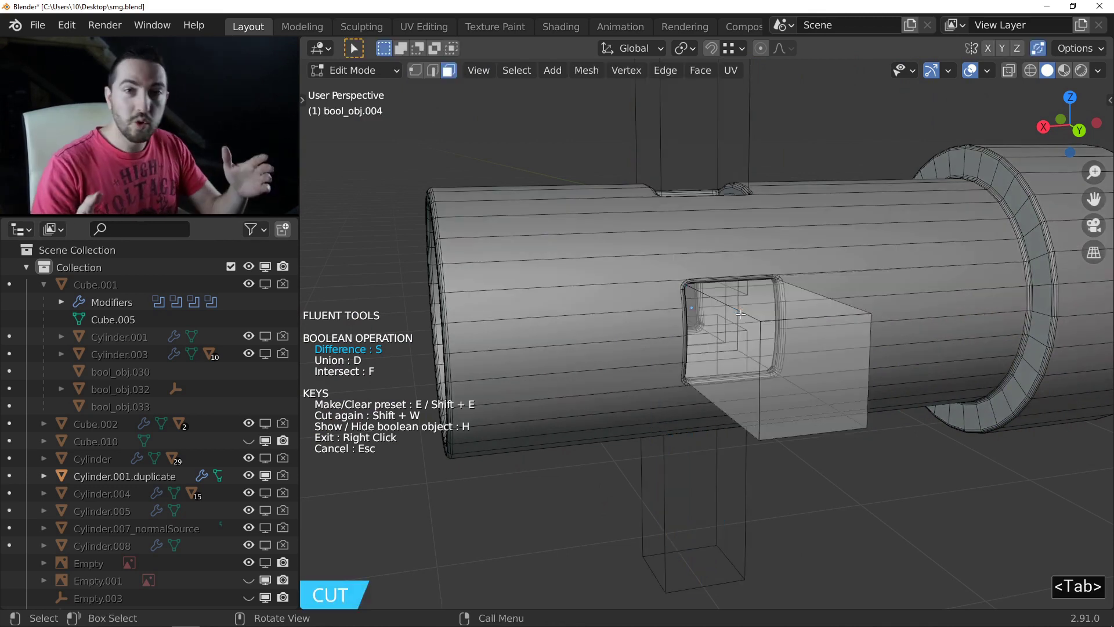
Step: Rotate the whole bool_obj.004 cutter mesh 45° about global Y so the slots slant
key("a")
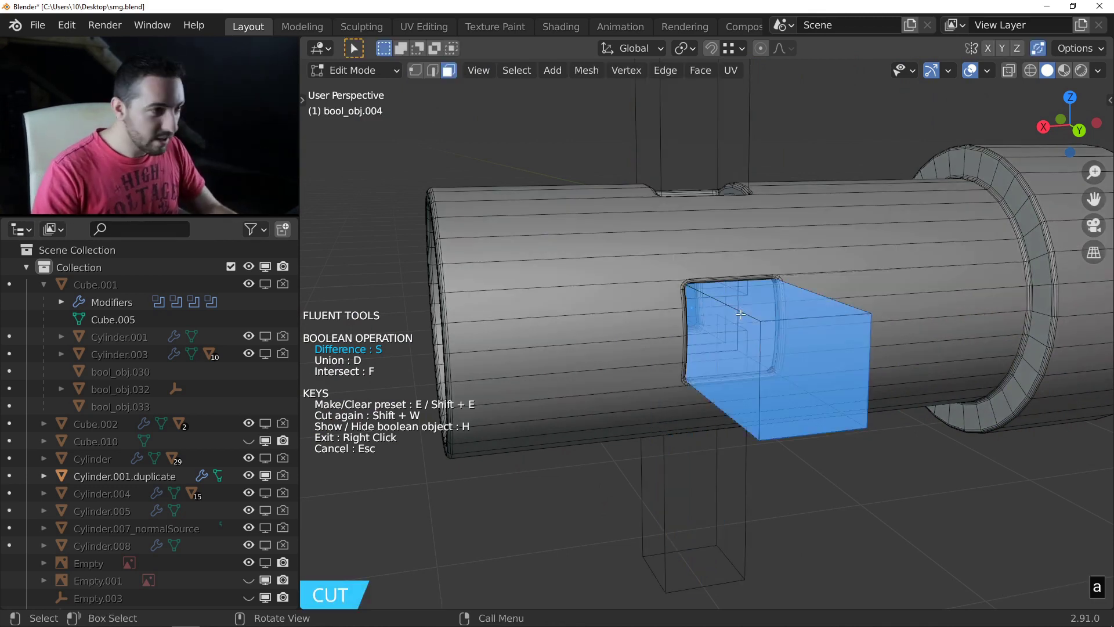
key("r")
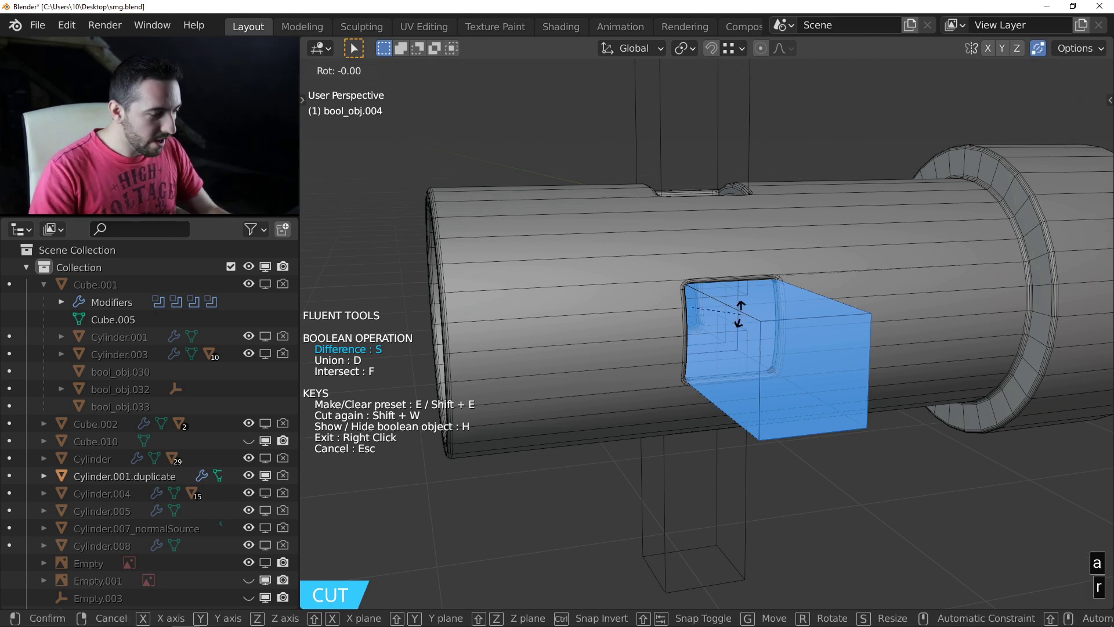
key("x")
type("y")
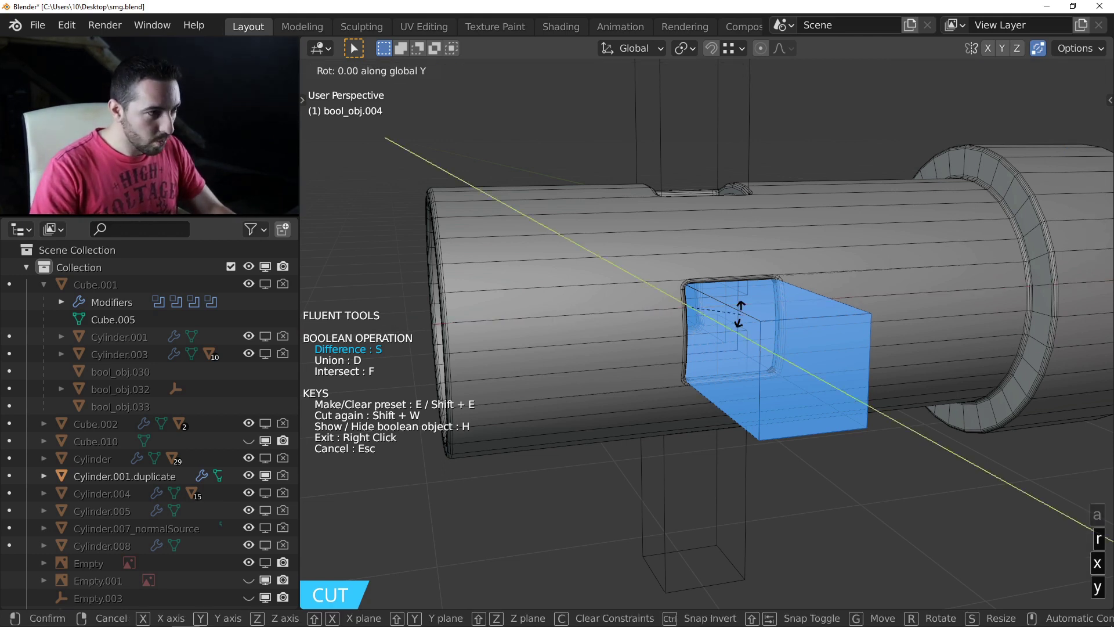
type("45")
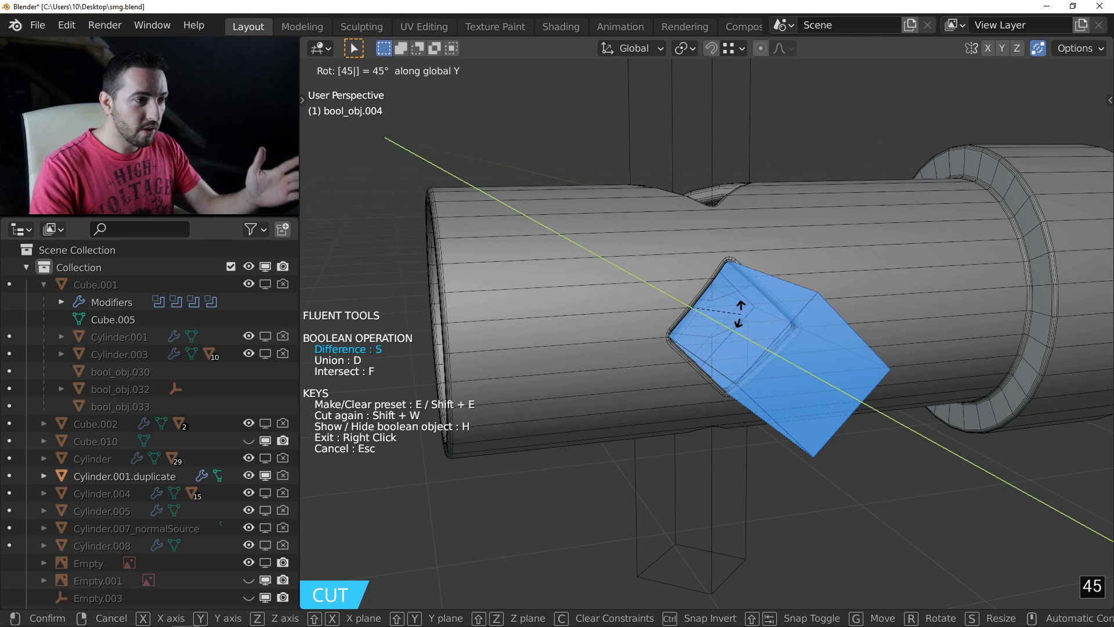
key("Return")
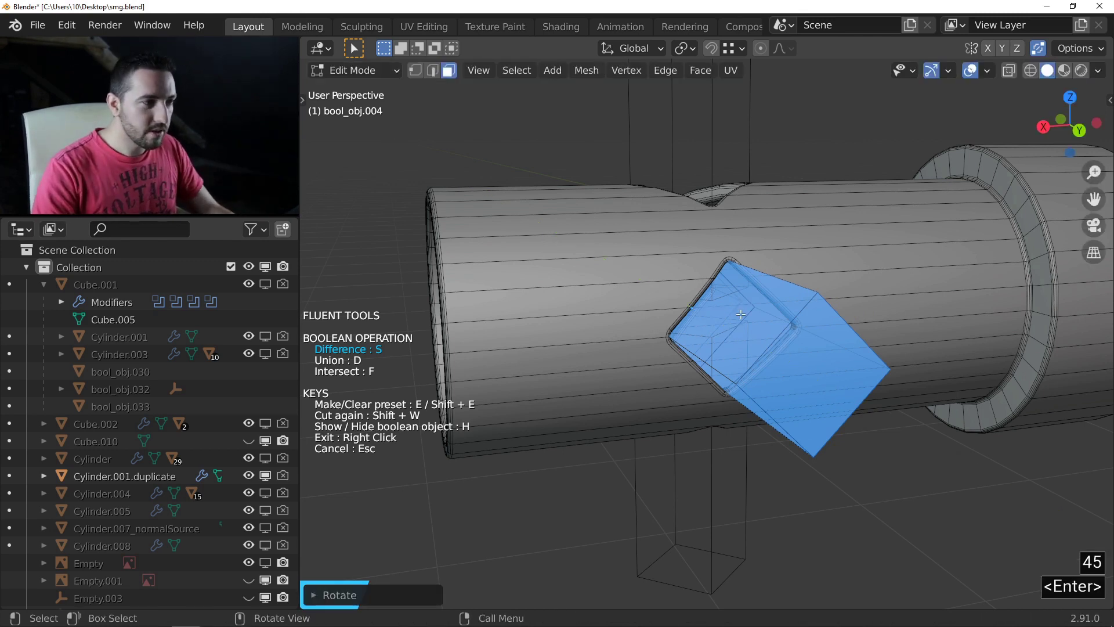
key("Tab")
Step: Add a circular array to the slanted slot cutter and raise it to 9 copies
middle_click_drag(725, 302, 700, 298)
left_click(699, 297)
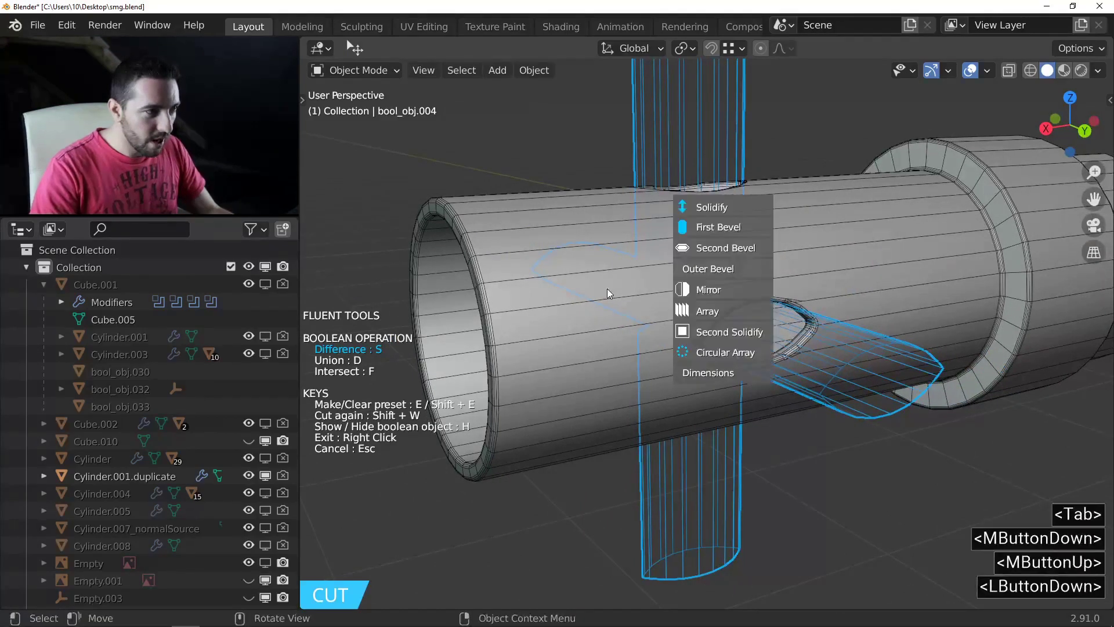
left_click(706, 352)
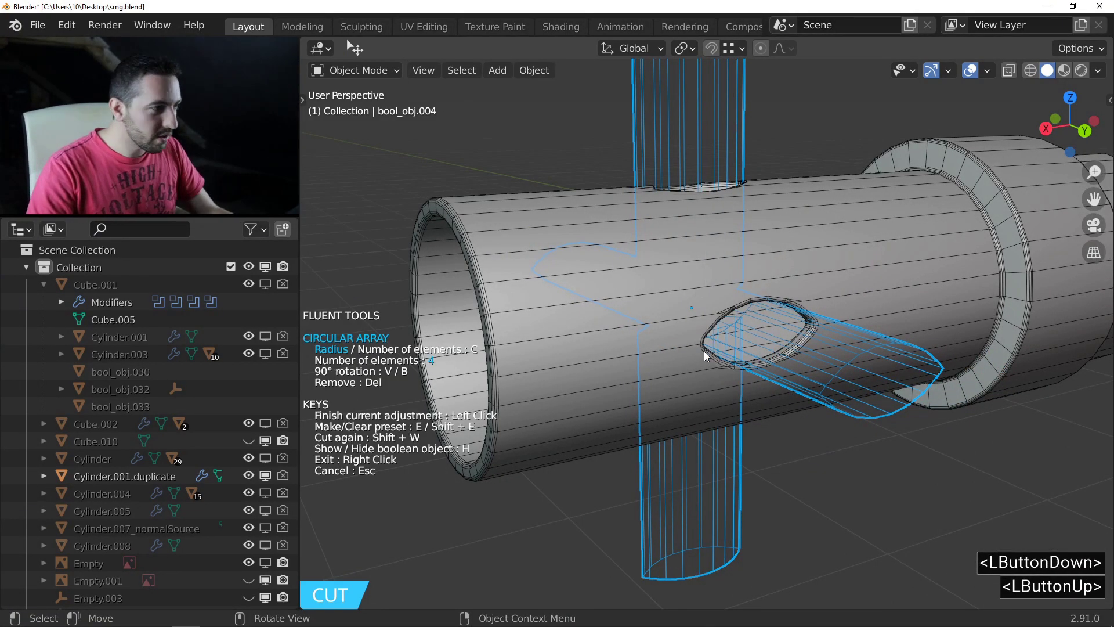
key("c")
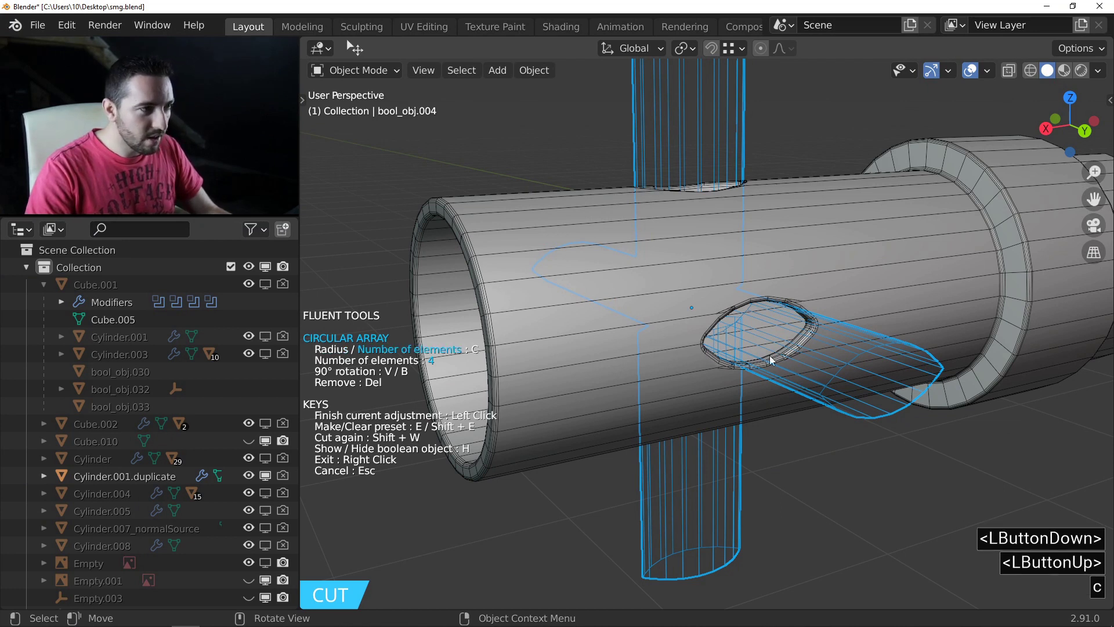
mouse_move(1013, 392)
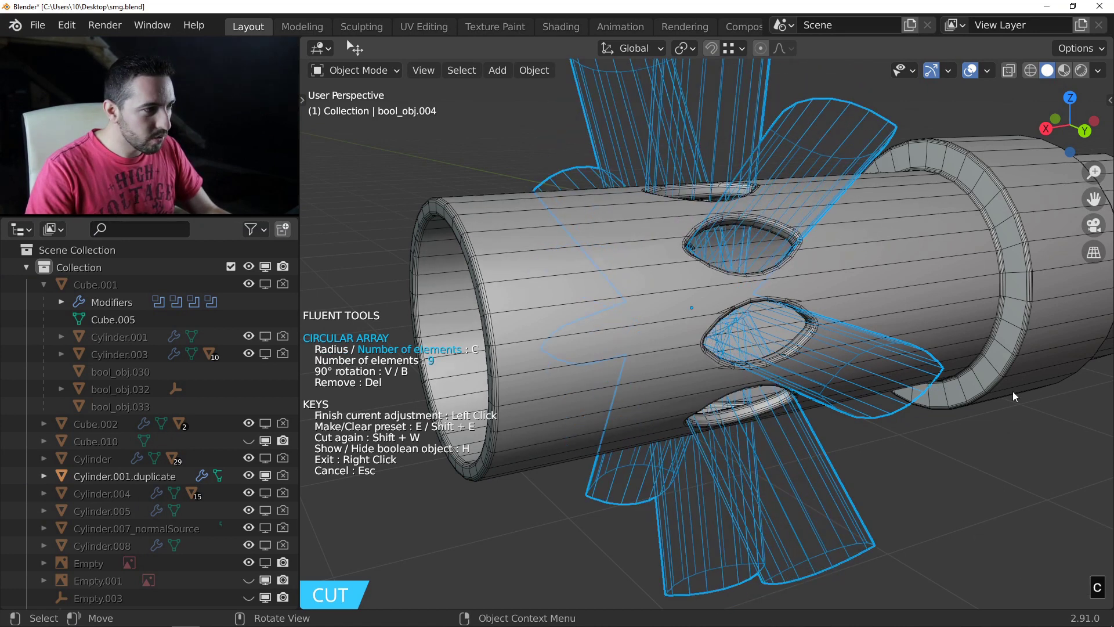
left_click(966, 387)
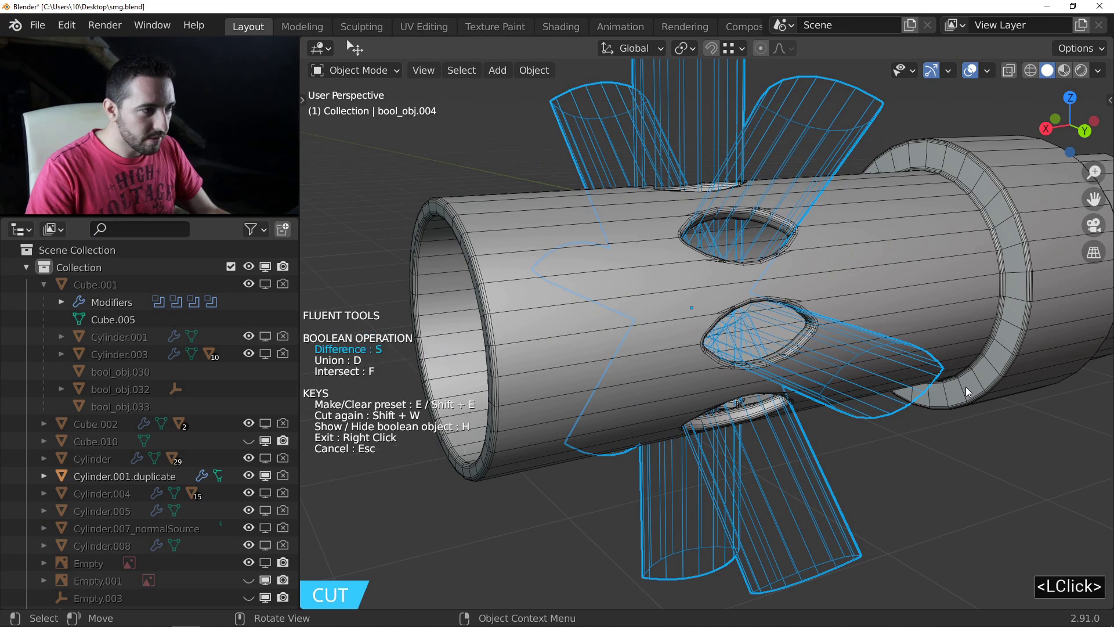
middle_click_drag(605, 276, 625, 291)
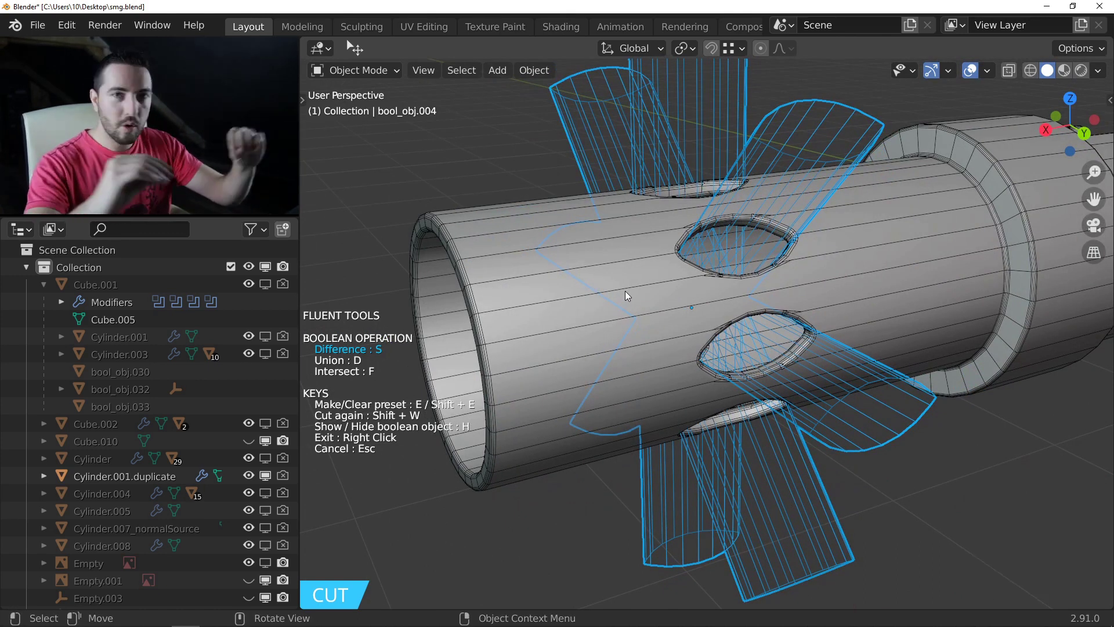
key("Tab")
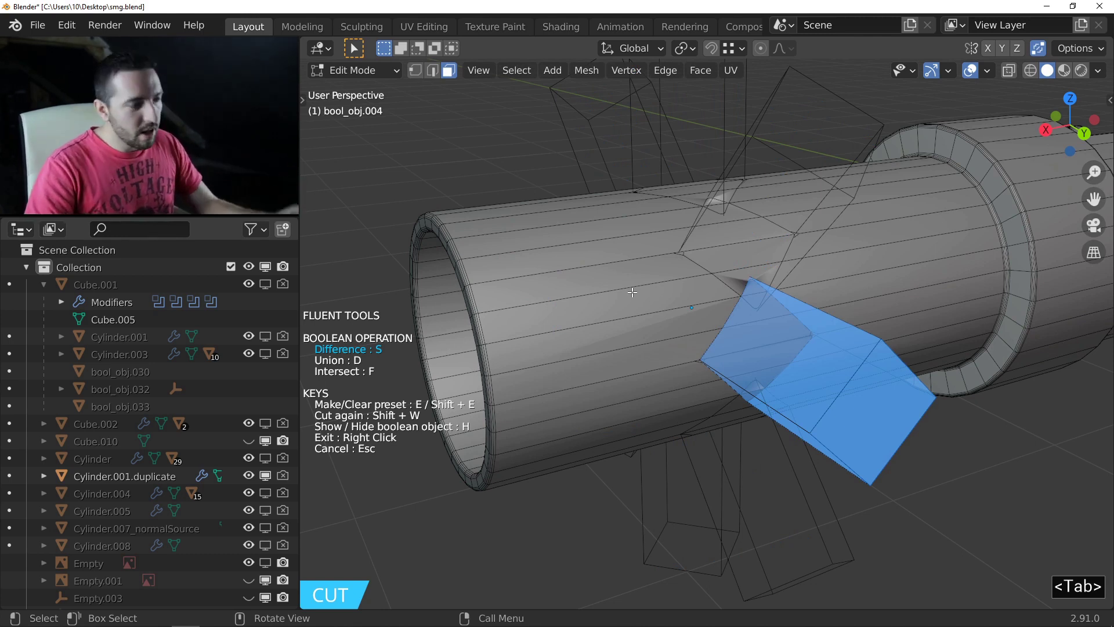
Step: Scale the cutter mesh about 2.58 times along X to lengthen the angled slots
key("s")
key("x")
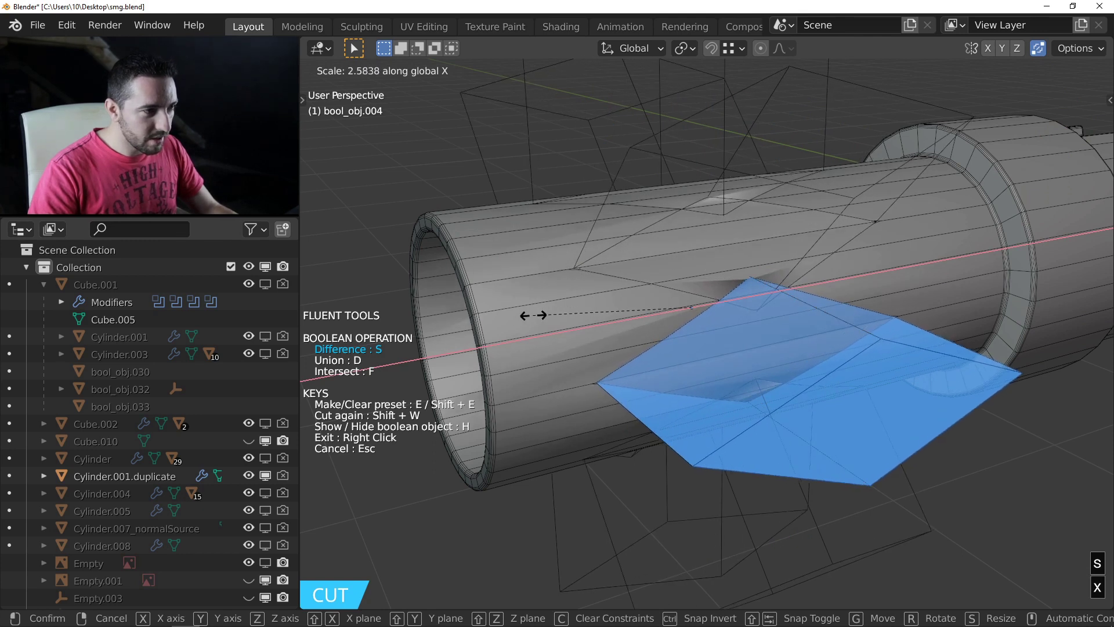
left_click(535, 315)
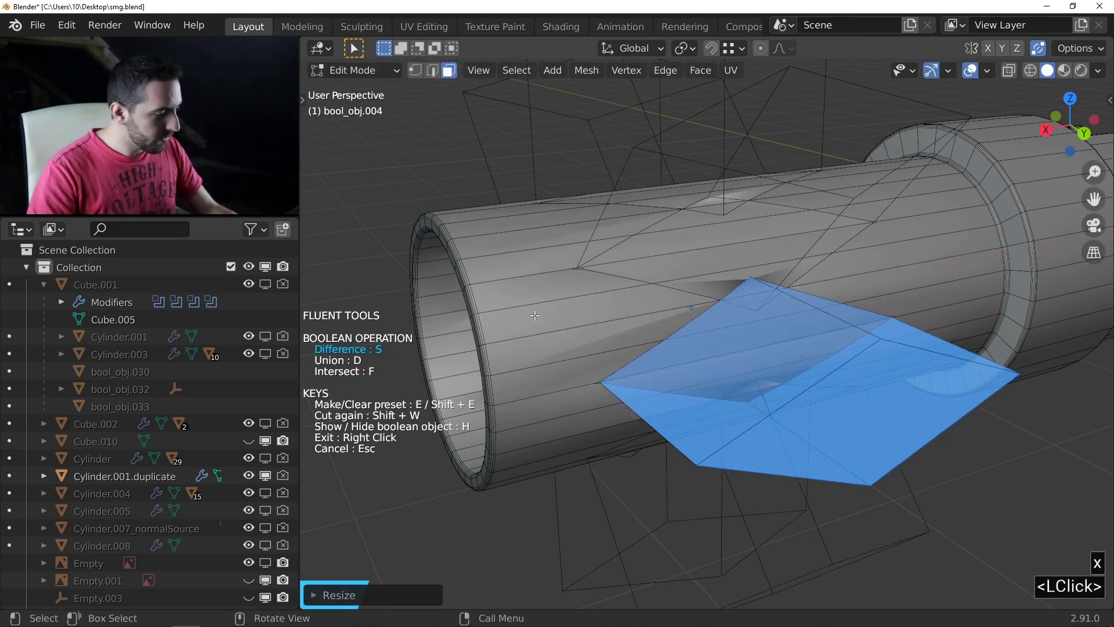
key("Tab")
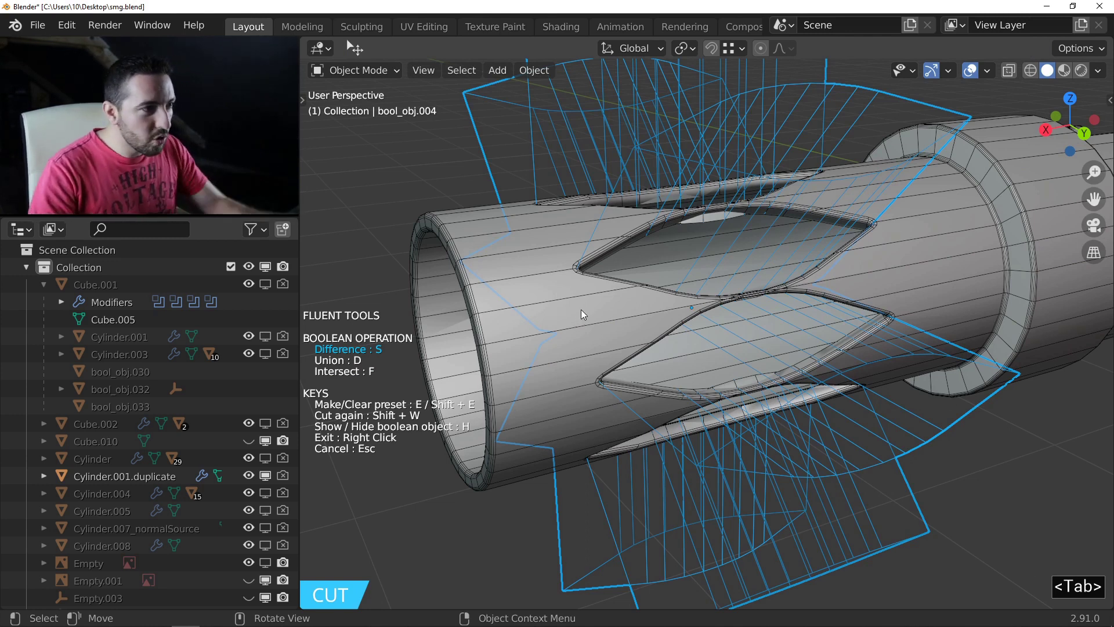
Step: Give two opposite corners of the slot cutter a bevel of roughly 0.3, rounding the slots
left_click_drag(647, 294, 764, 236)
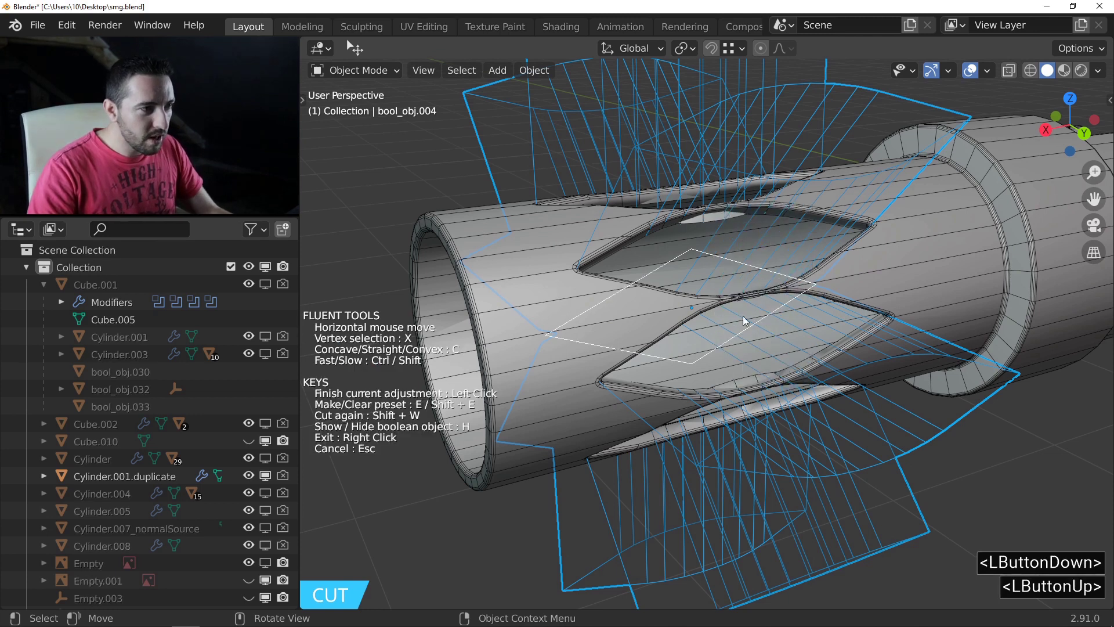
key("x")
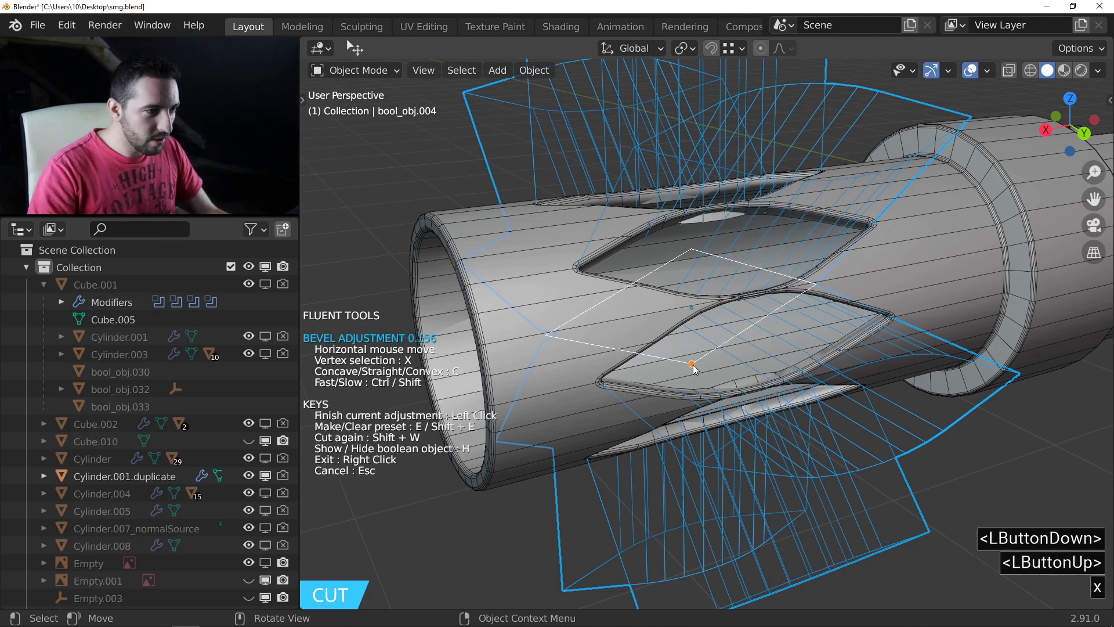
key("x")
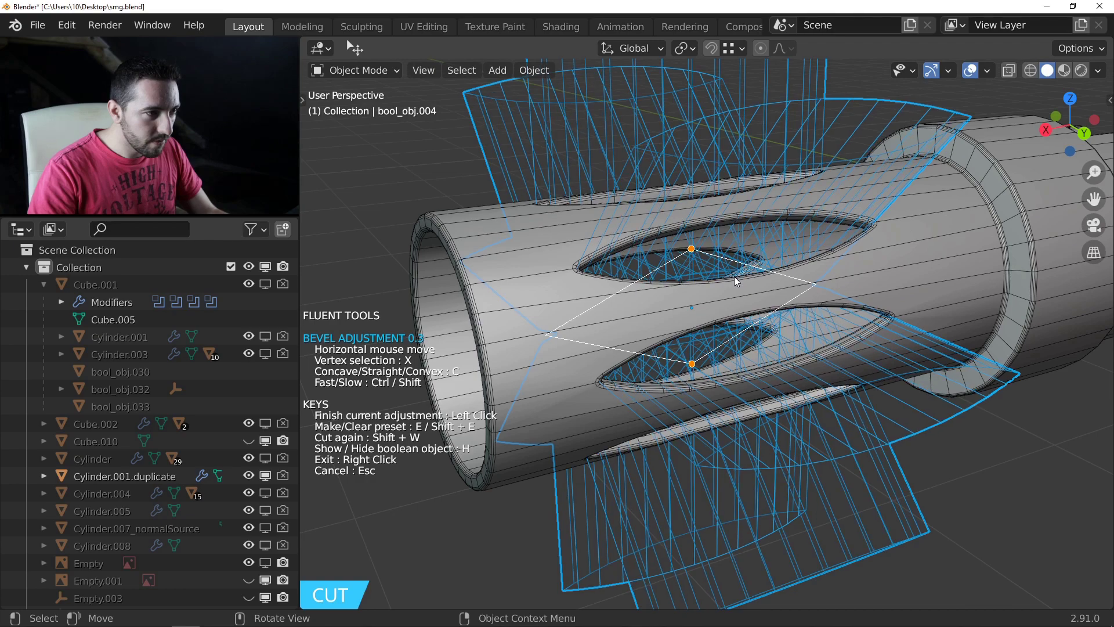
left_click(734, 277)
middle_click_drag(719, 287, 941, 255)
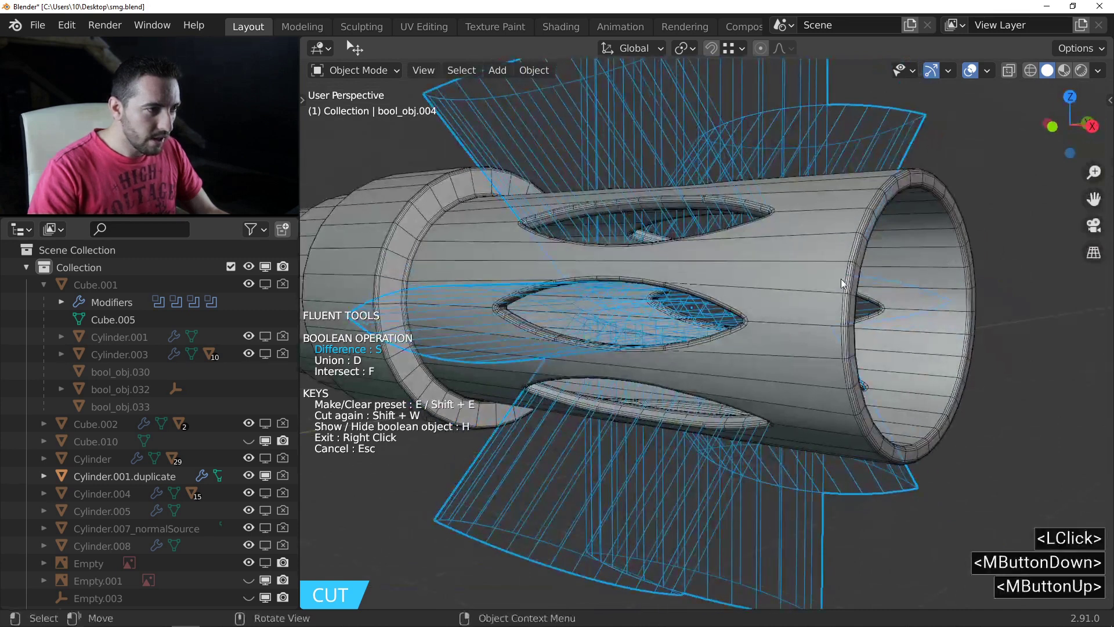
Step: Exit the Fluent boolean cut, inspect the slots up close, and call up the Fluent menu
right_click(811, 286)
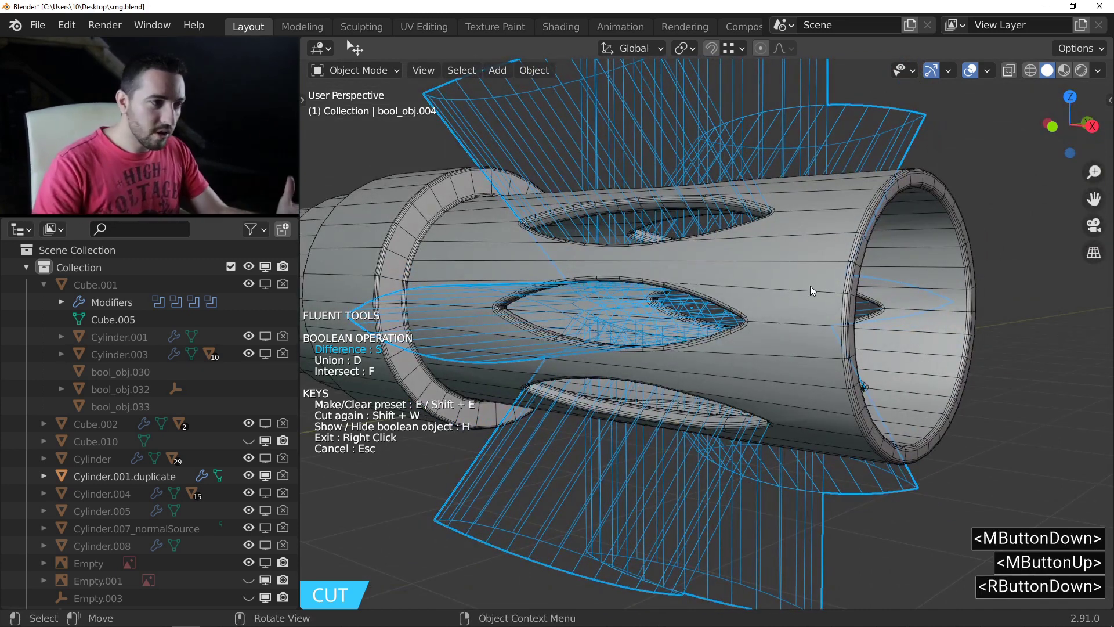
scroll(810, 285, "up", 3)
scroll(801, 288, "down", 3)
middle_click_drag(800, 288, 732, 192, "ctrl")
mouse_move(732, 192)
middle_mouse_down("shift")
mouse_move(724, 169)
mouse_move(719, 179)
middle_mouse_up("shift")
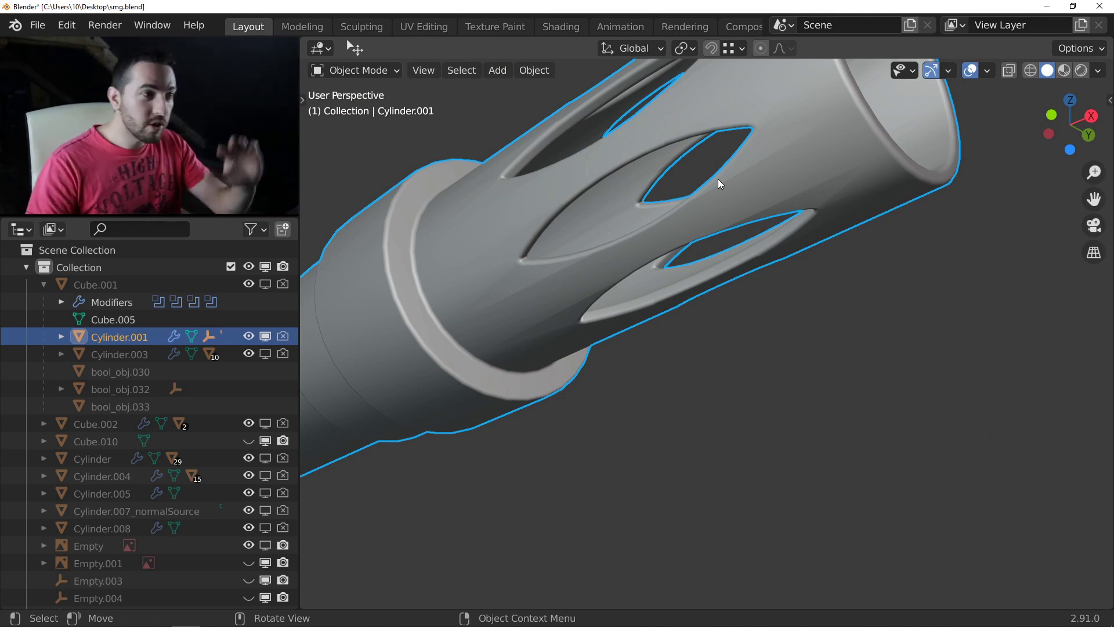
middle_click_drag(736, 191, 740, 195, "shift")
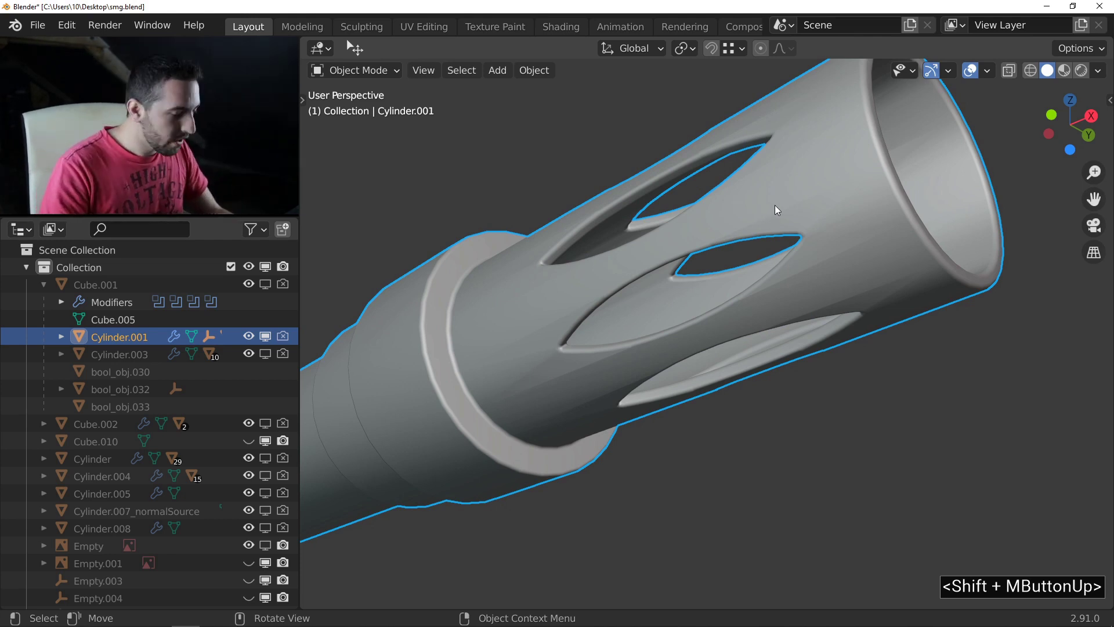
key("f")
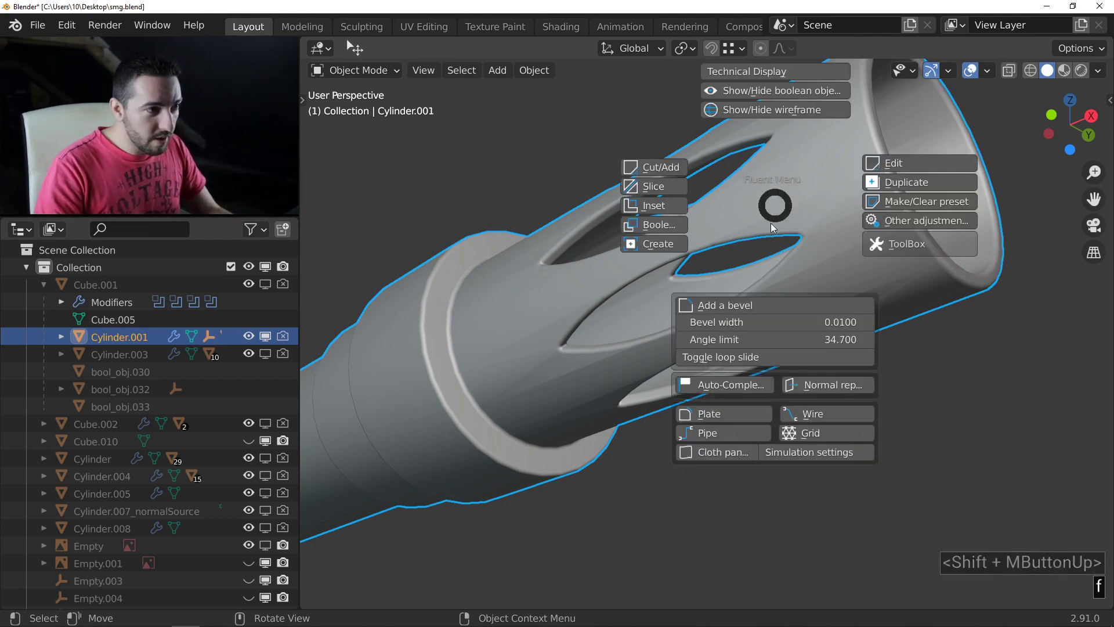
Step: Launch Fluent's Normal Repair on the slotted cylinder and validate the merge-near-vertices step
left_click(827, 386)
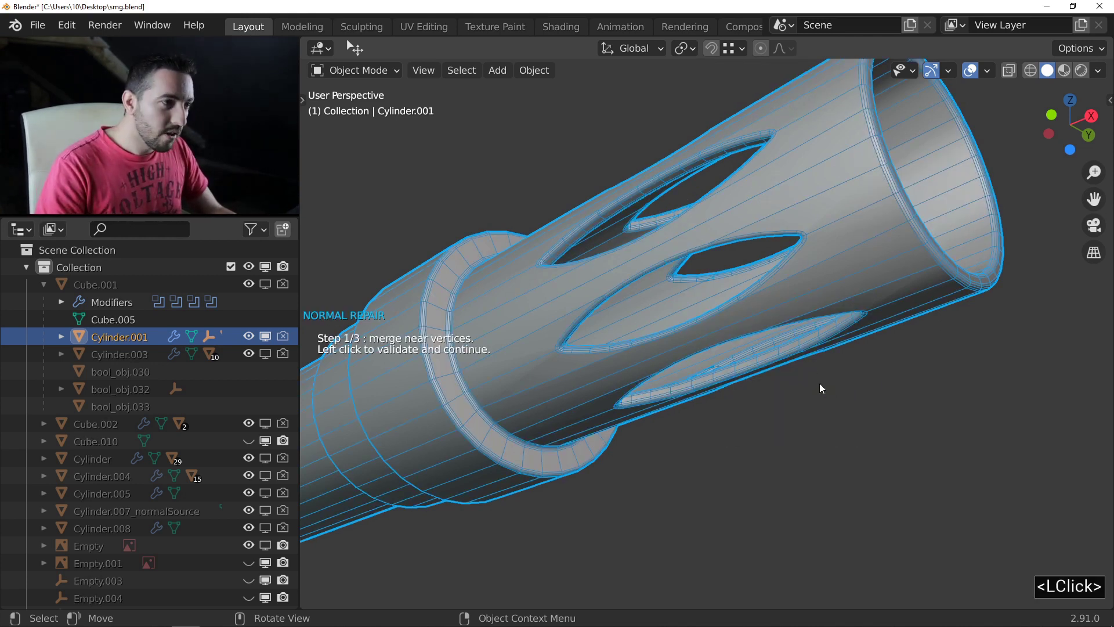
middle_click_drag(722, 232, 725, 231, "ctrl")
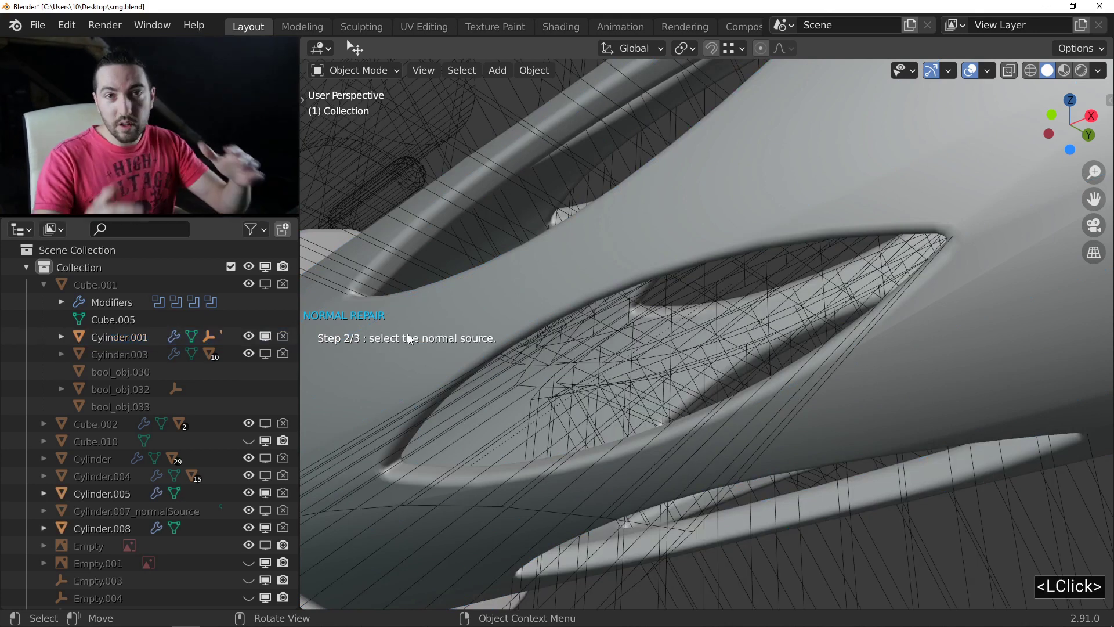
Step: Pick the cylinder as the normal source, creating Cylinder.001_normalSource and Cylinder.001_normalFixed
middle_click_drag(381, 287, 664, 280, "ctrl")
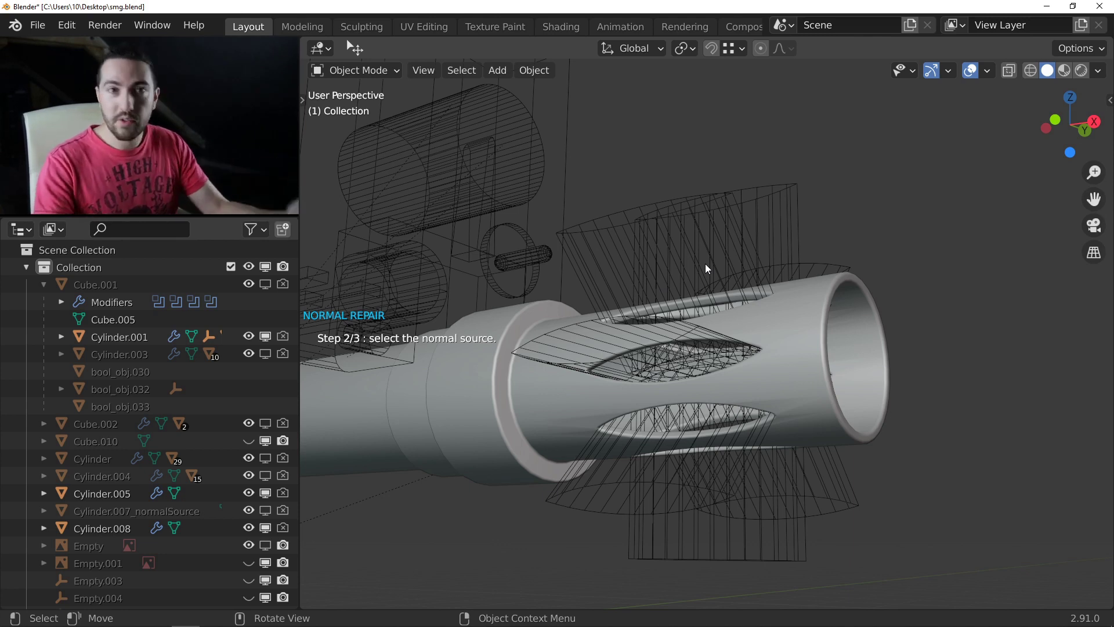
middle_click_drag(606, 307, 566, 387)
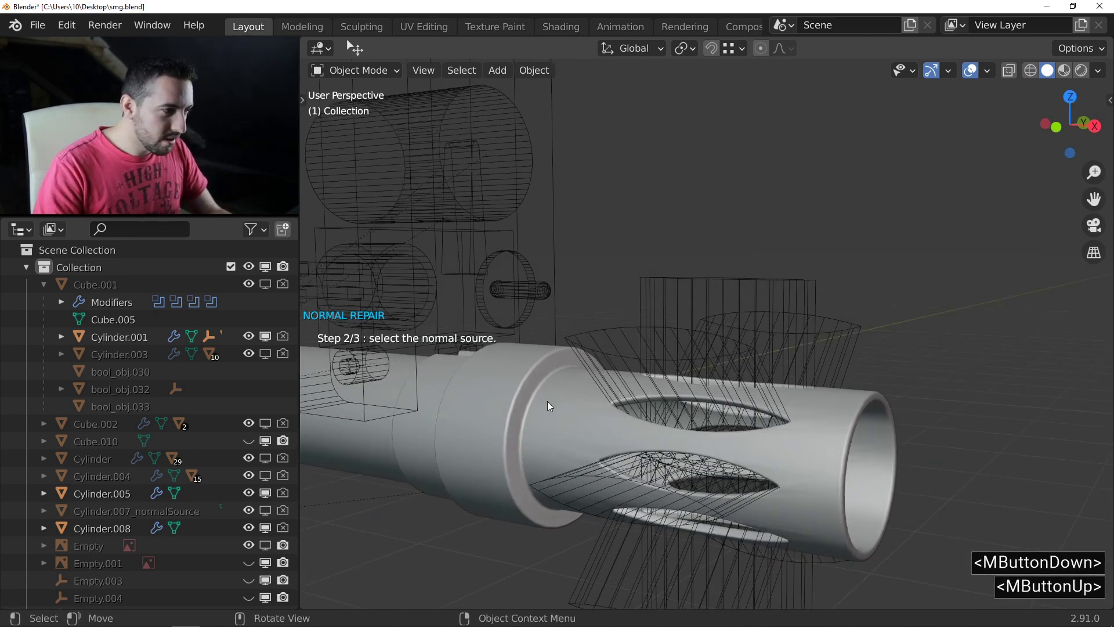
left_click(563, 415)
Step: Brush-select the first main tube faces for shading repair
key("x")
middle_click_drag(688, 332, 661, 355)
left_click_drag(657, 325, 674, 481)
Step: Mark faces along the length of the cylinder for repair
right_click(699, 398)
middle_click_drag(998, 369, 798, 378, "shift")
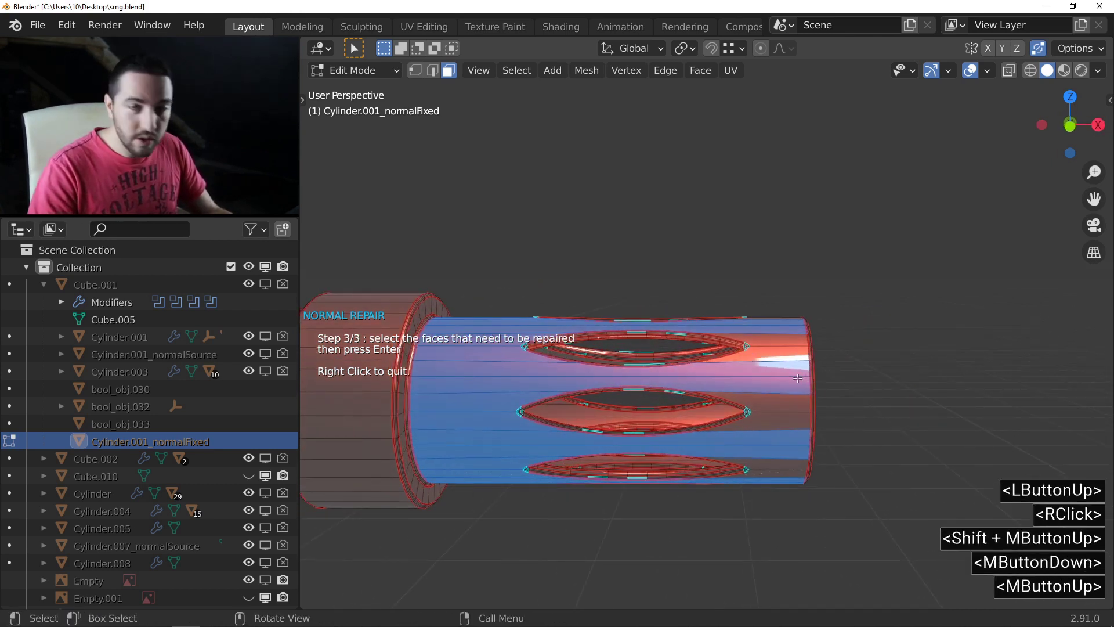
key("c")
scroll(783, 351, "up", 2)
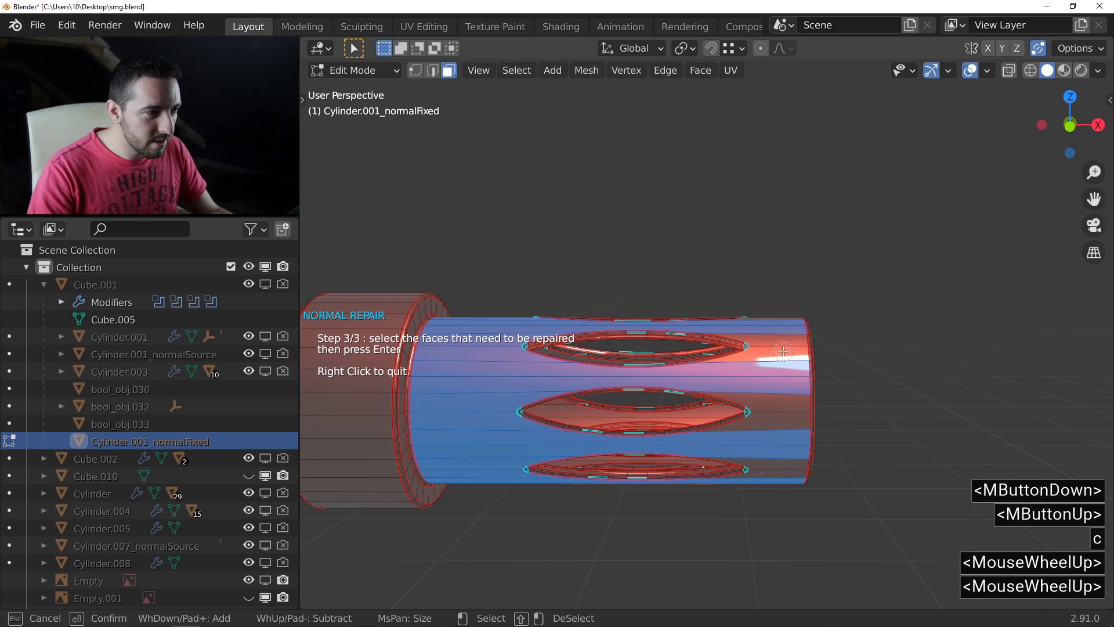
left_click_drag(779, 357, 785, 403)
left_click_drag(782, 454, 781, 473)
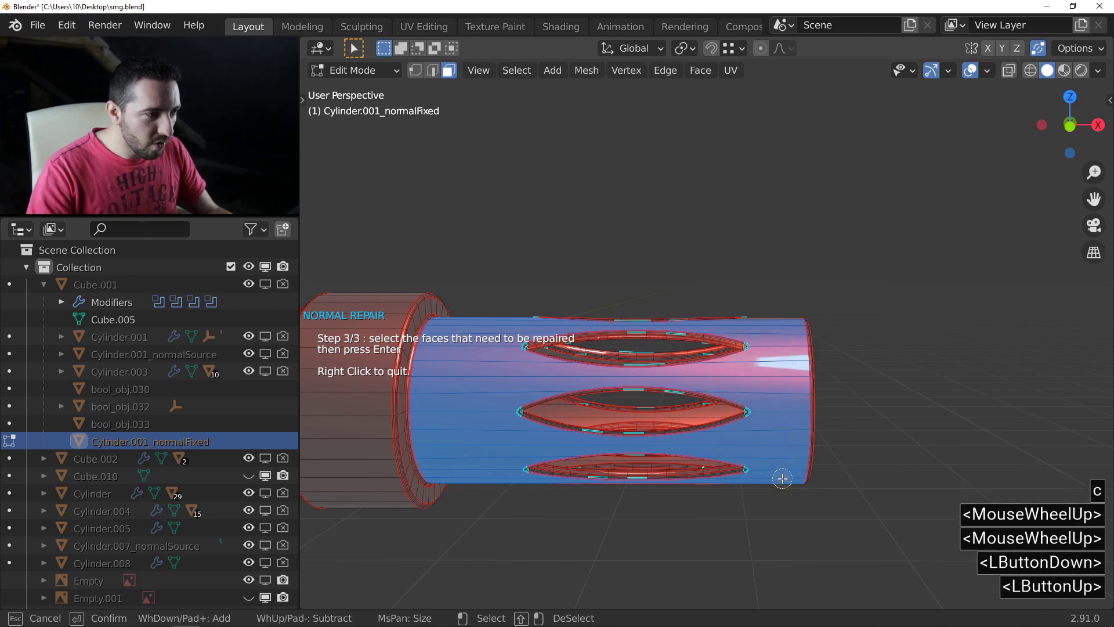
right_click(784, 476)
Step: Add the cylinder's long and middle faces plus its right-end faces to the selection
middle_click_drag(764, 453, 681, 265)
left_click_drag(658, 185, 647, 313)
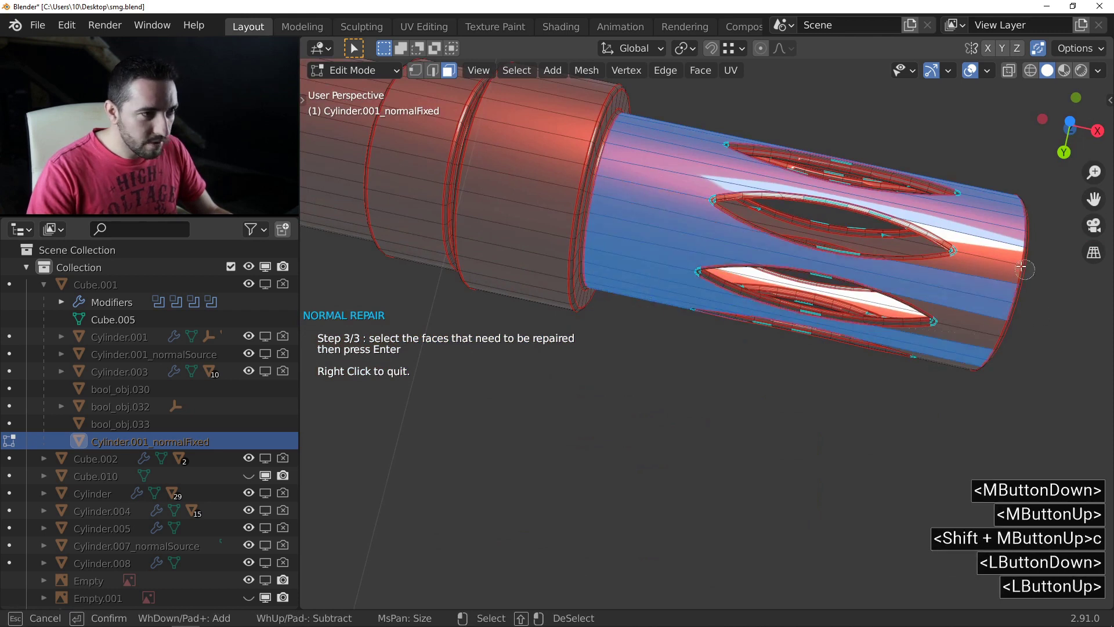
mouse_move(1025, 270)
left_mouse_down()
mouse_move(996, 239)
mouse_move(987, 271)
left_mouse_up()
left_click_drag(950, 361, 906, 354)
middle_click_drag(906, 354, 659, 218)
mouse_move(659, 218)
left_mouse_down()
mouse_move(637, 317)
mouse_move(673, 321)
left_mouse_up()
left_click_drag(1005, 216, 990, 257)
middle_click_drag(901, 256, 719, 342)
Step: Mark the faces at the top and across the tube's end
key("c")
mouse_move(728, 351)
left_mouse_down()
mouse_move(831, 392)
mouse_move(907, 395)
mouse_move(971, 361)
left_mouse_up()
mouse_move(672, 284)
left_mouse_down()
mouse_move(637, 166)
mouse_move(858, 126)
left_mouse_up()
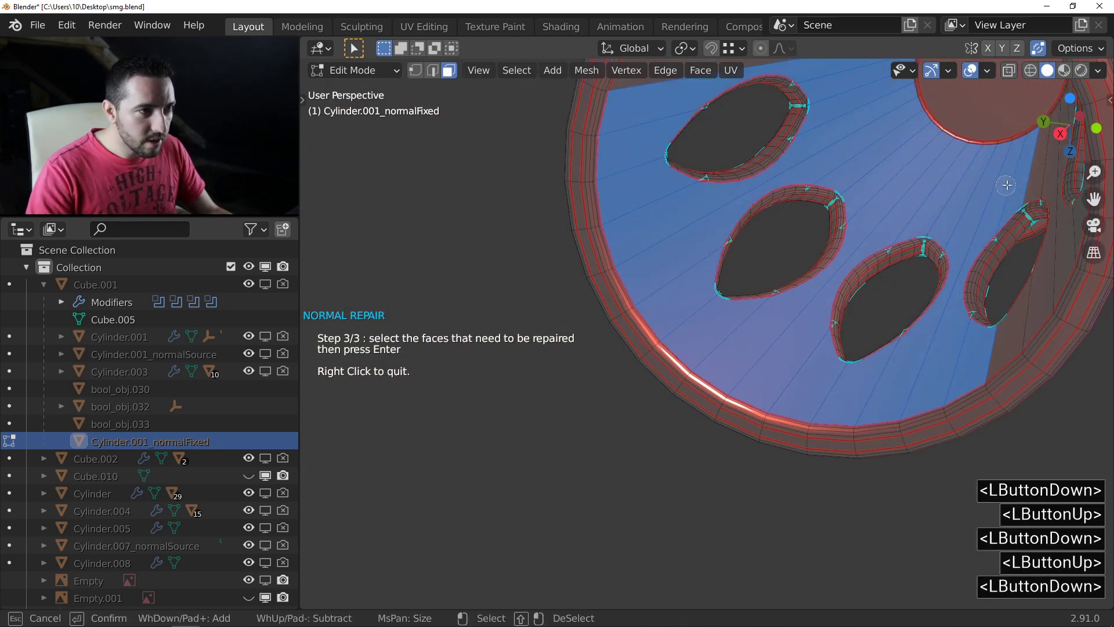
left_click_drag(1007, 185, 1022, 174)
right_click(977, 199)
middle_click_drag(977, 199, 940, 302, "shift")
middle_click_drag(940, 302, 925, 465)
key("c")
mouse_move(928, 529)
left_mouse_down()
mouse_move(946, 427)
mouse_move(943, 291)
mouse_move(877, 208)
left_mouse_up()
left_click_drag(823, 182, 801, 177)
Step: Add the upper, left, lower-right and inner faces around the perforated tube end
middle_click_drag(800, 177, 718, 204)
mouse_move(515, 161)
left_mouse_down()
mouse_move(484, 156)
mouse_move(384, 209)
mouse_move(453, 323)
left_mouse_up()
mouse_move(625, 392)
left_mouse_down()
mouse_move(702, 327)
mouse_move(682, 329)
left_mouse_up()
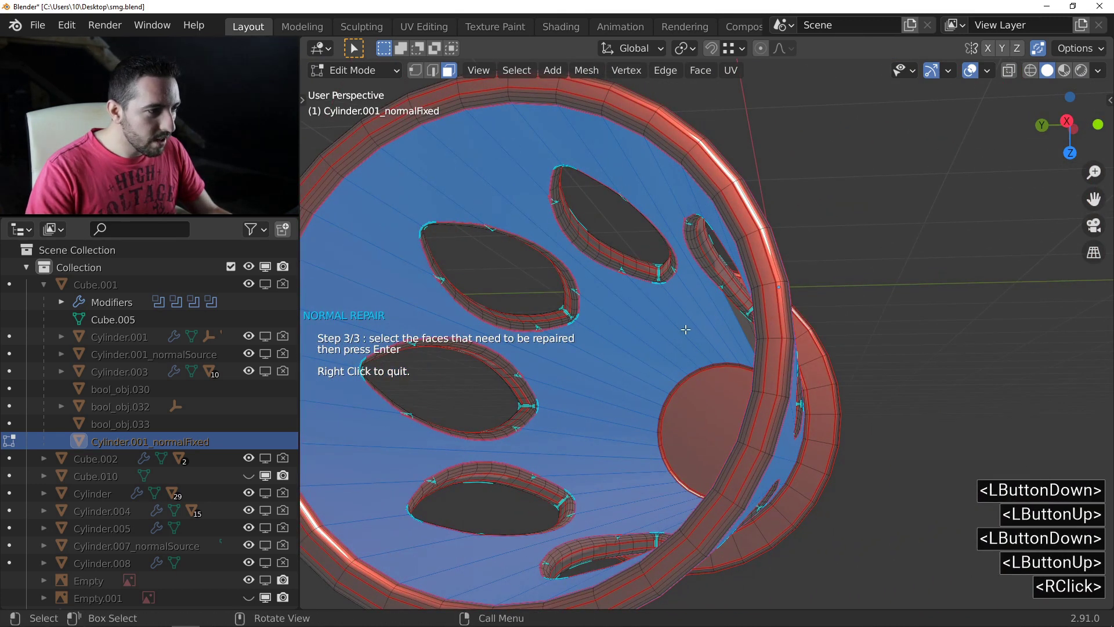
middle_click_drag(682, 328, 709, 331)
left_click_drag(696, 340, 694, 343)
left_click_drag(698, 410, 698, 410)
middle_click_drag(698, 409, 854, 363)
scroll(749, 409, "down", 4)
middle_click_drag(854, 363, 763, 369, "ctrl")
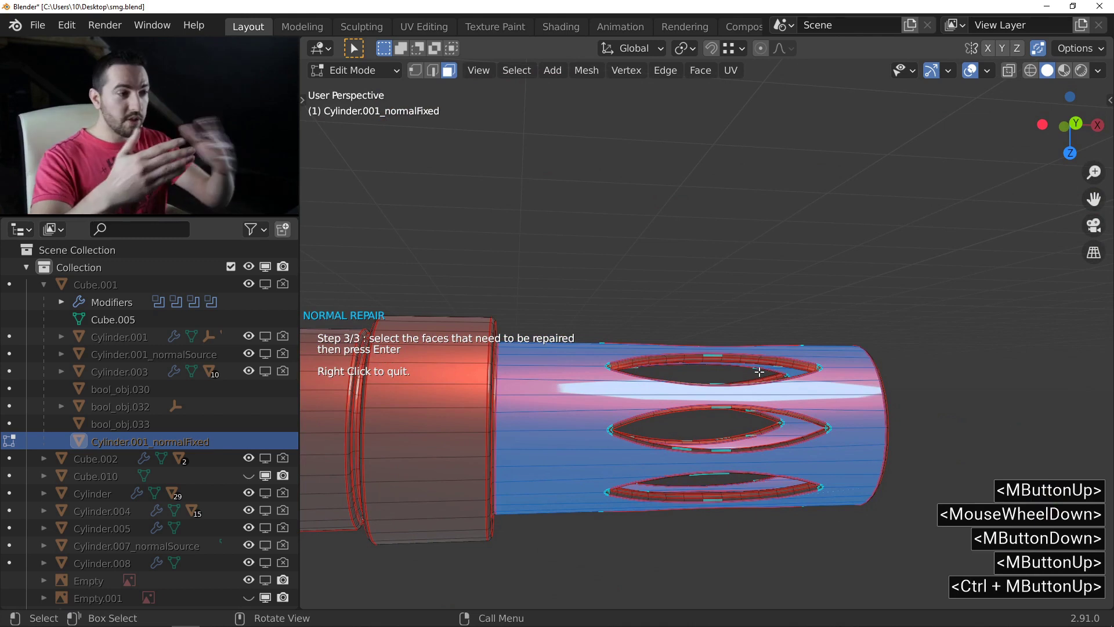
Step: Apply the normal repair to the marked faces, check the smooth shading, and exit
key("Return")
middle_click_drag(759, 369, 685, 418)
right_click(752, 358)
middle_click_drag(685, 418, 688, 405, "shift")
middle_click_drag(688, 405, 656, 415)
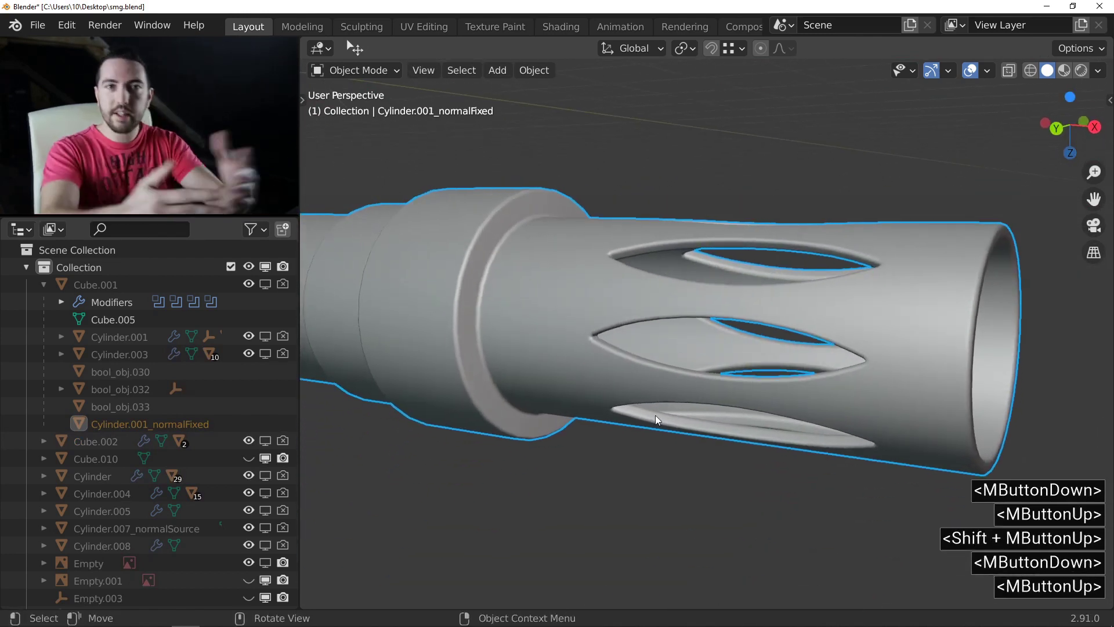
mouse_move(715, 367)
middle_mouse_down()
mouse_move(707, 321)
mouse_move(723, 380)
mouse_move(716, 350)
mouse_move(701, 357)
middle_mouse_up()
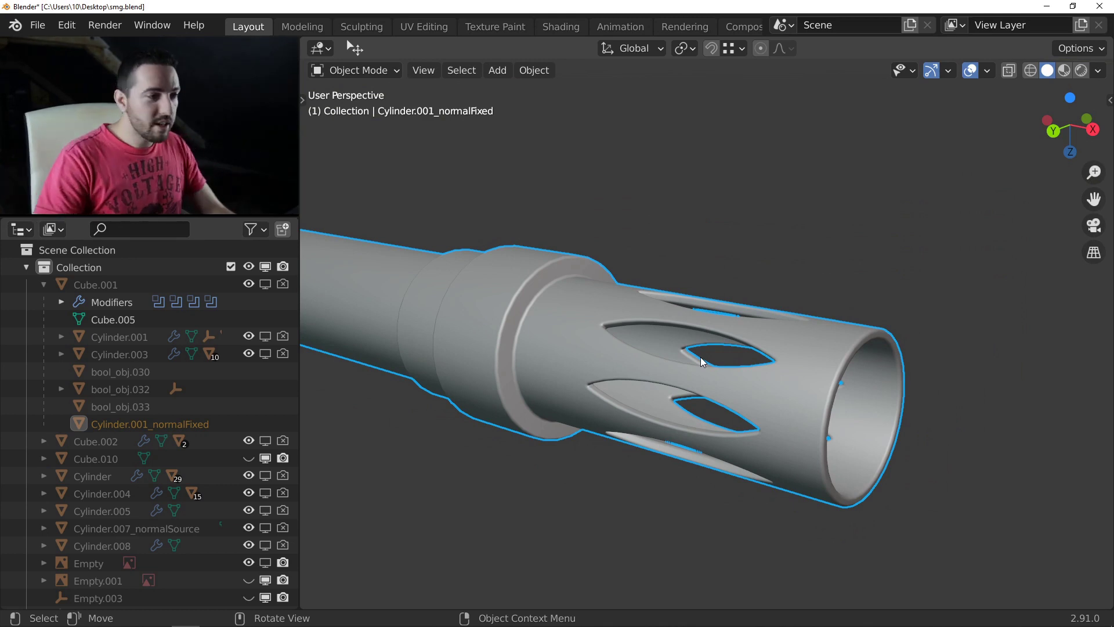